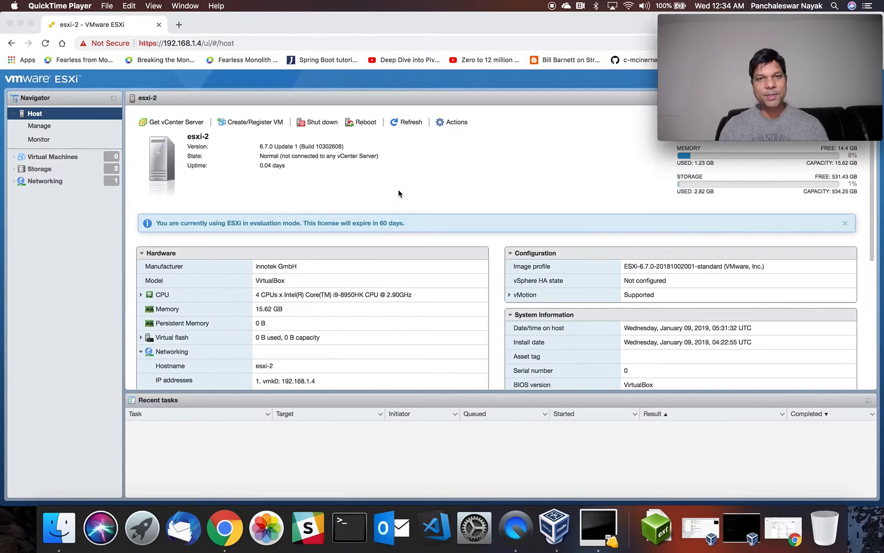
Eject the mounted VMware VCSA disk in Finder.
left_click(59, 528)
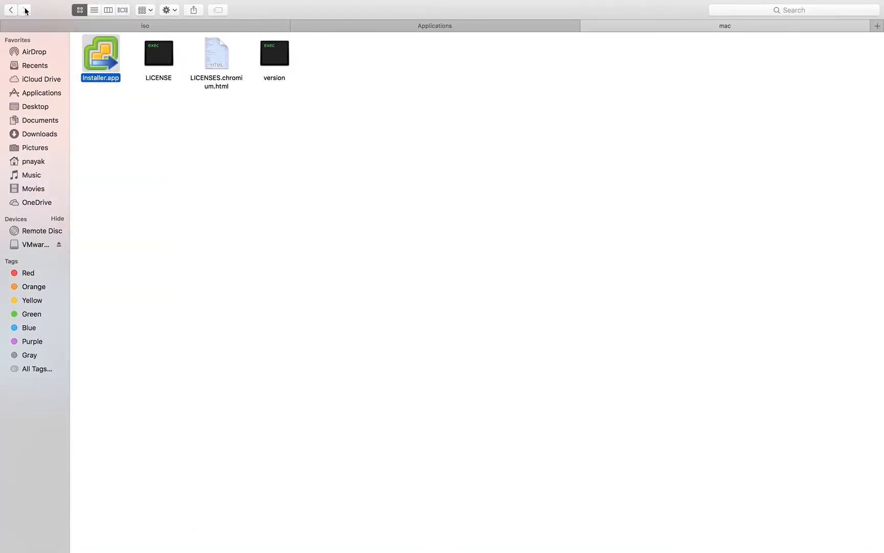
left_click(8, 11)
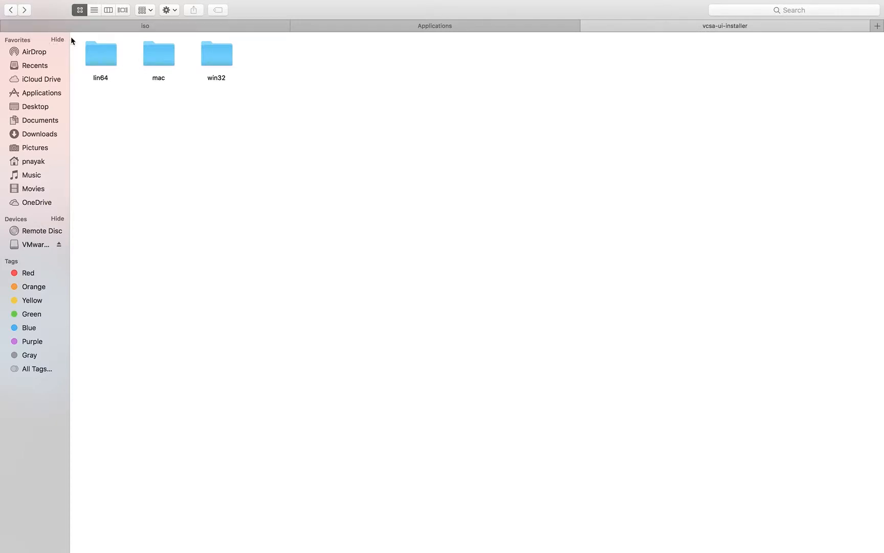
left_click(11, 10)
left_click(59, 244)
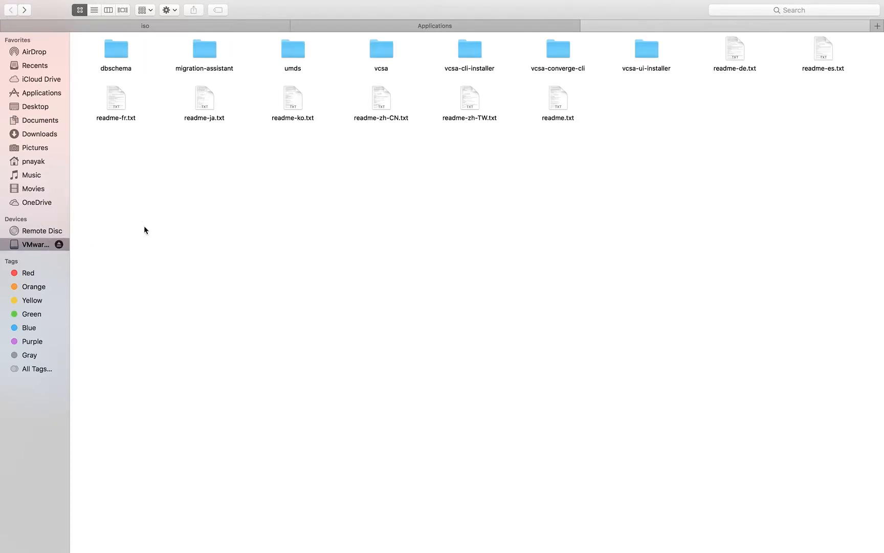
Select VMware-VCSA-all-6.7.0-10244745.iso in the home iso folder, shown as a list, to remount it.
left_click(35, 163)
double_click(787, 61)
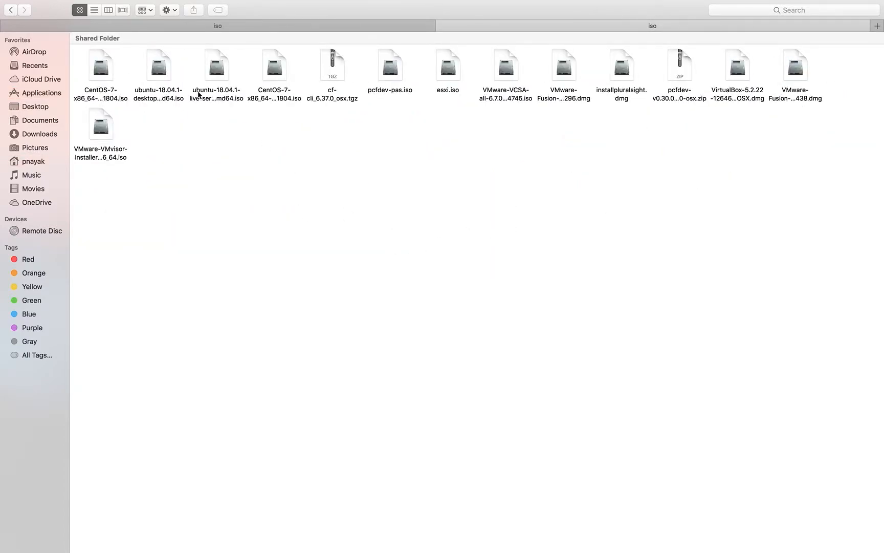
left_click(94, 10)
left_click(185, 182)
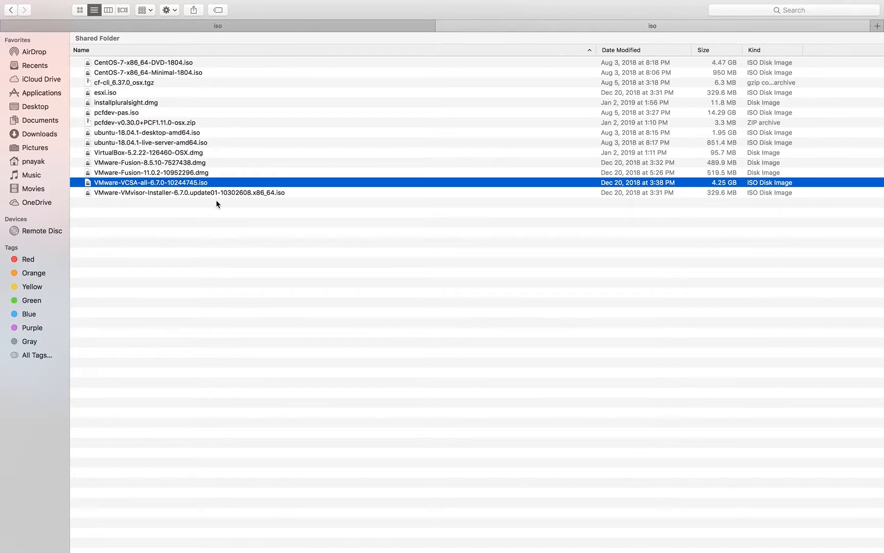
Check the esxi-2 host page in Chrome, then return to Finder.
key("ctrl+Up")
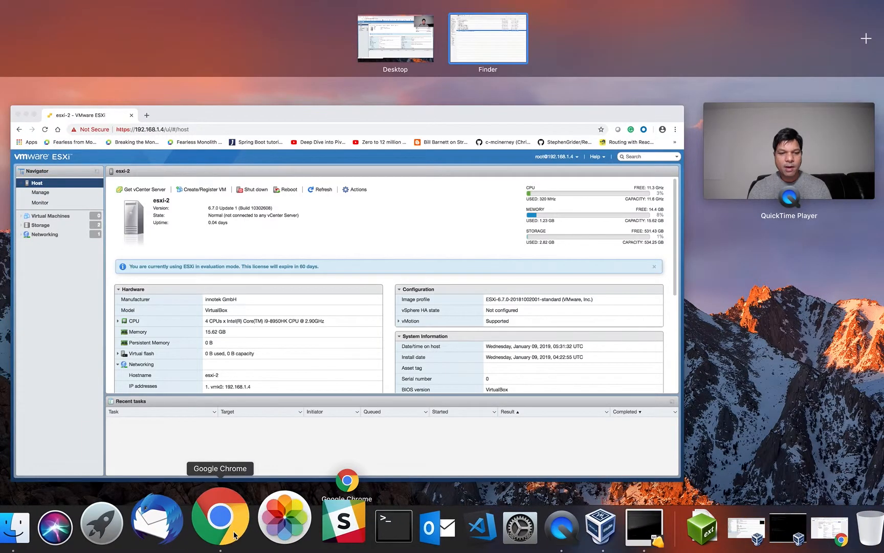
left_click(265, 344)
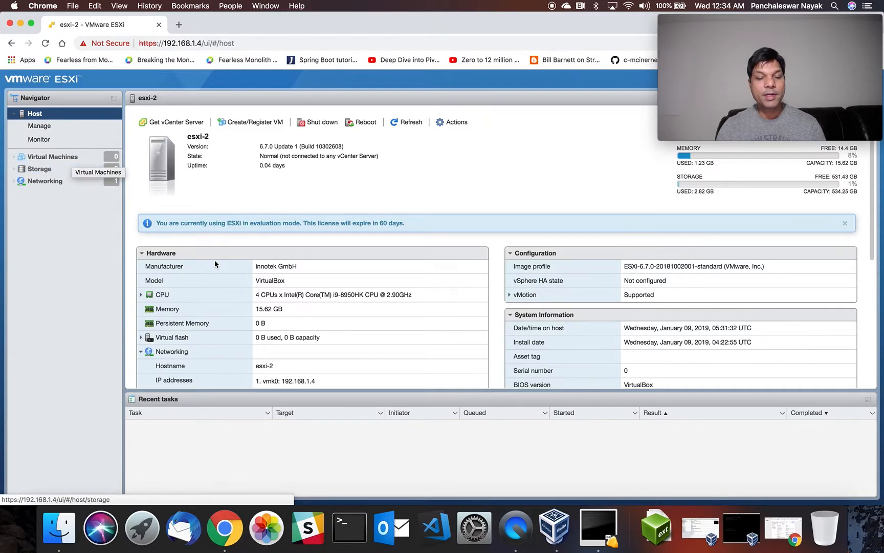
left_click(56, 536)
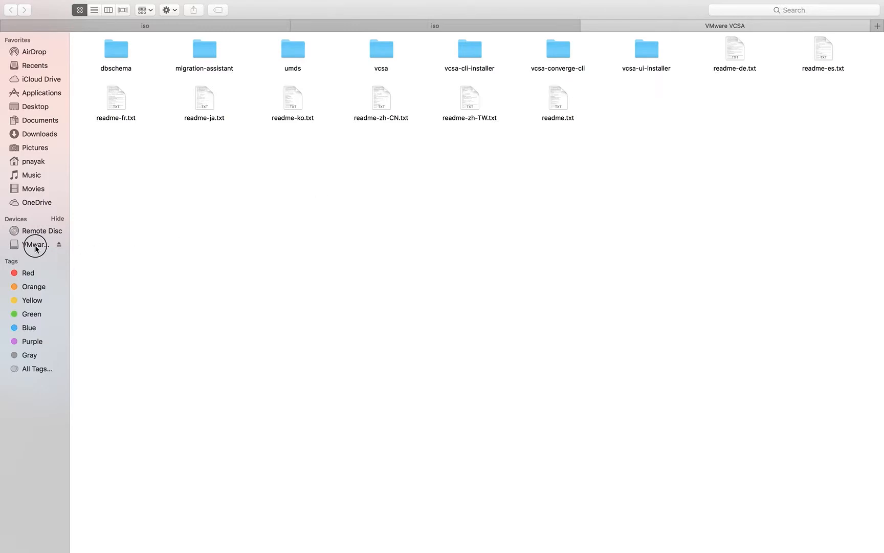
Launch Installer.app from vcsa-ui-installer > mac, allow it at the security prompt, and choose Install.
left_click(35, 244)
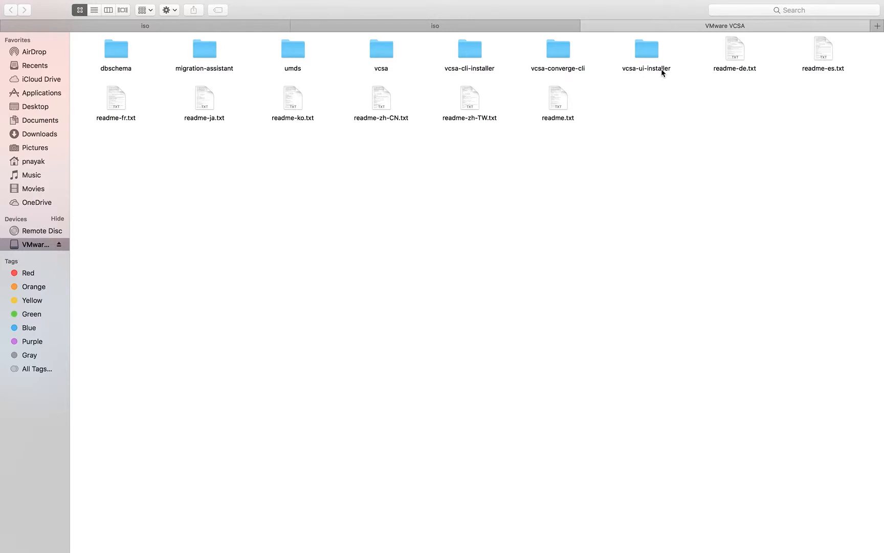
left_click(649, 56)
double_click(650, 56)
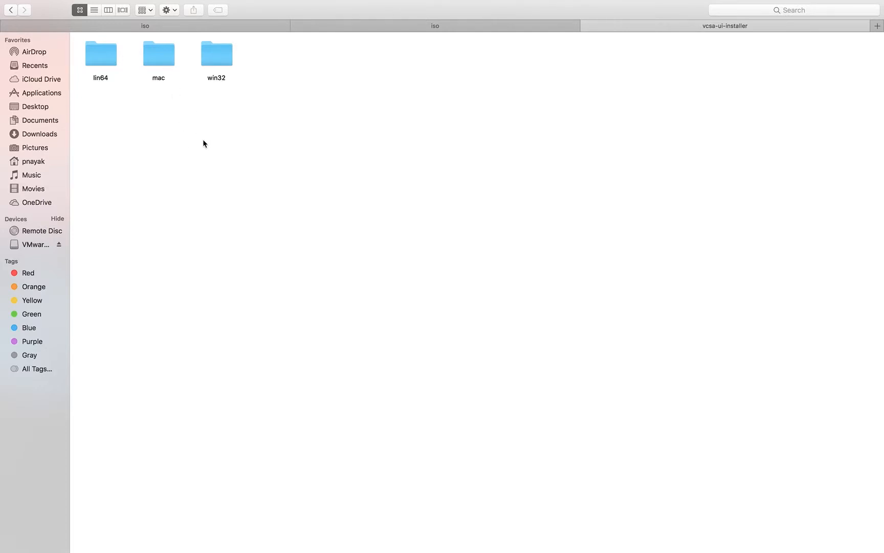
double_click(163, 59)
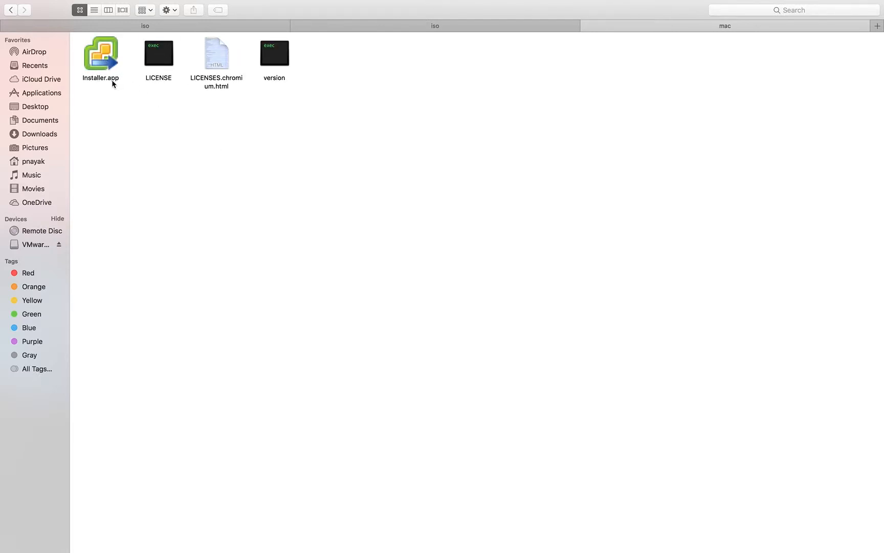
double_click(107, 64)
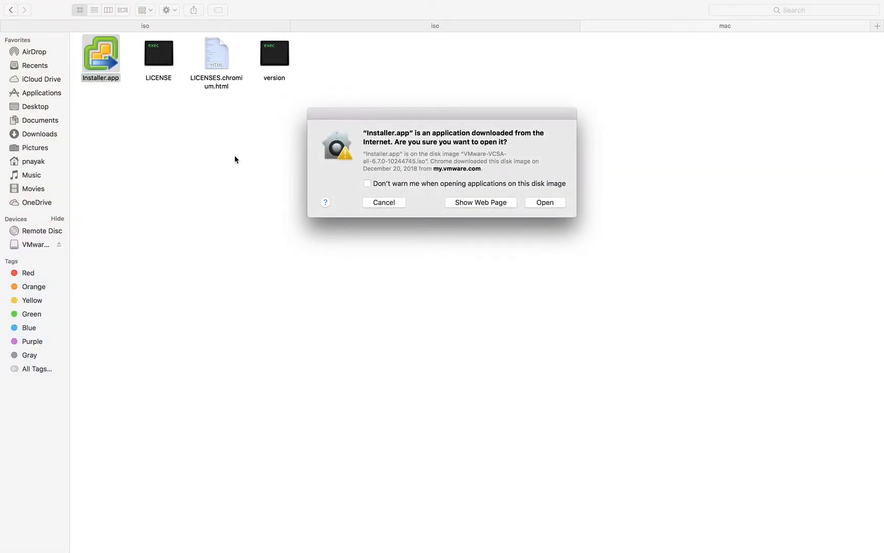
left_click(545, 204)
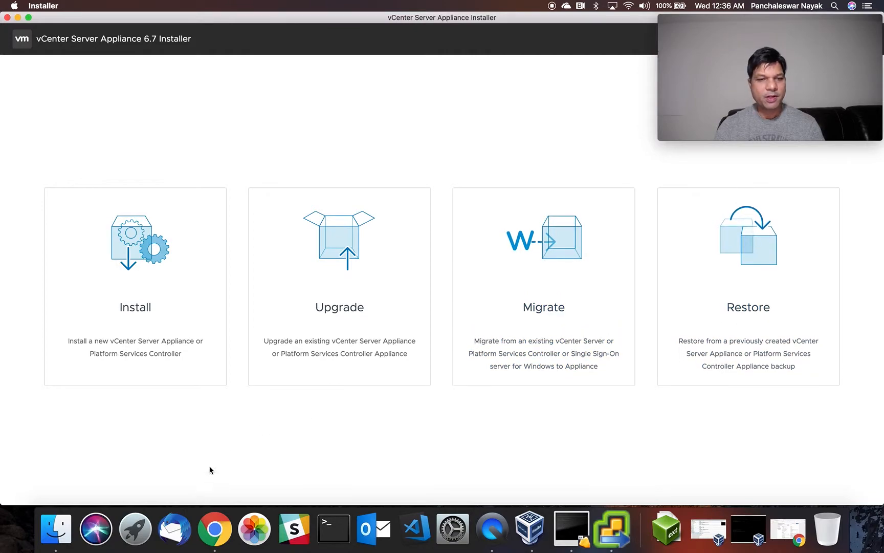
left_click(141, 304)
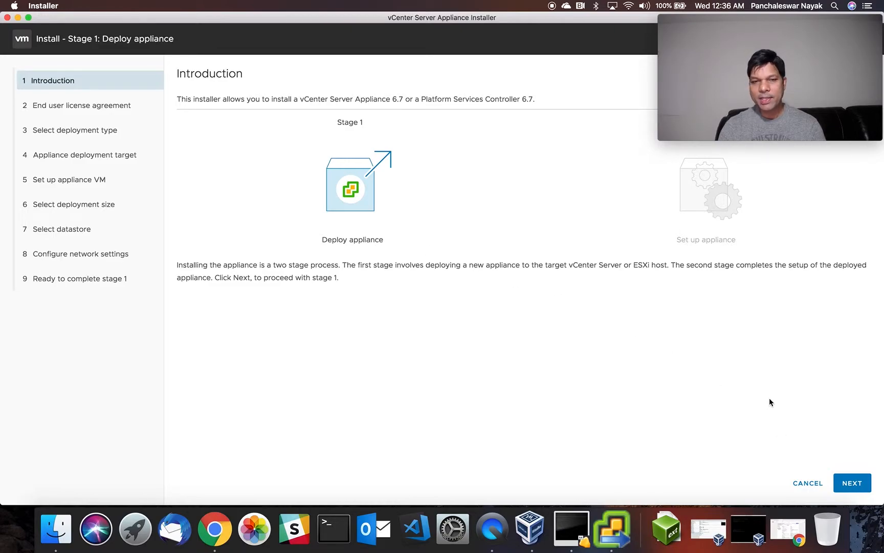
left_click(59, 526)
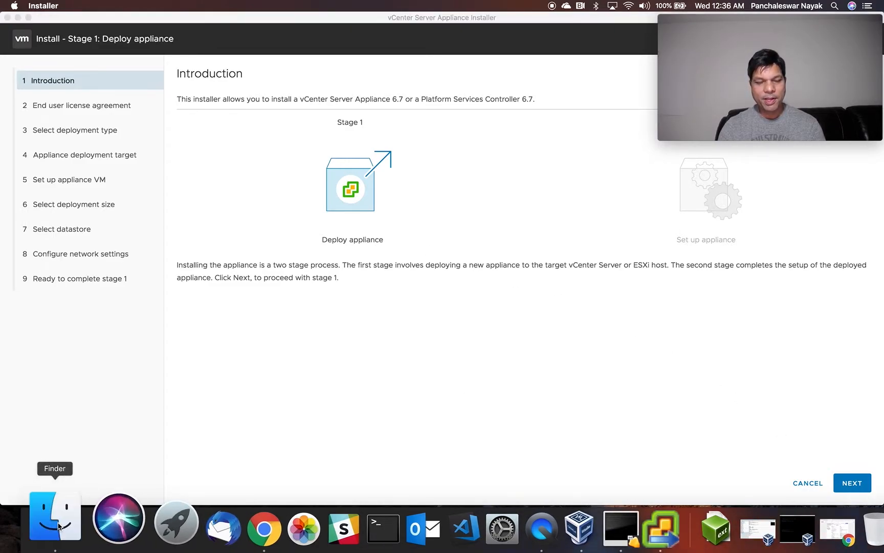
left_click(11, 11)
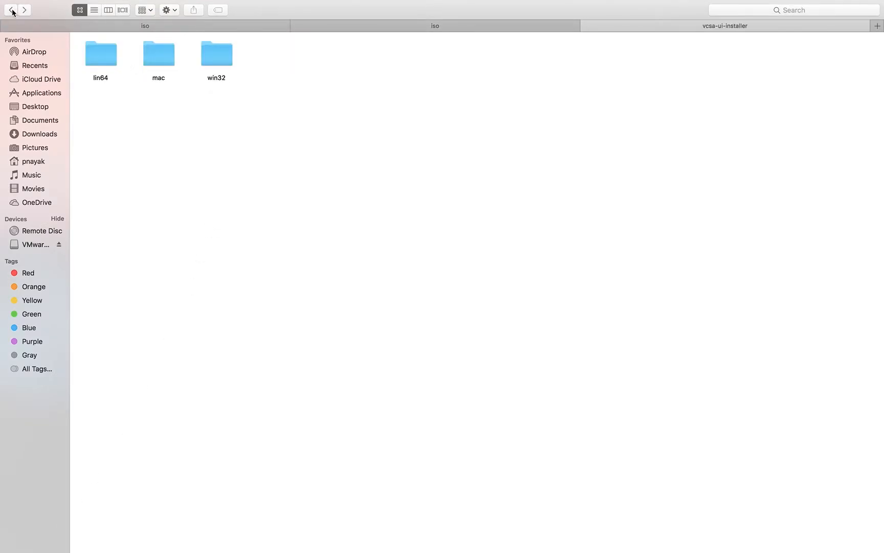
left_click(11, 10)
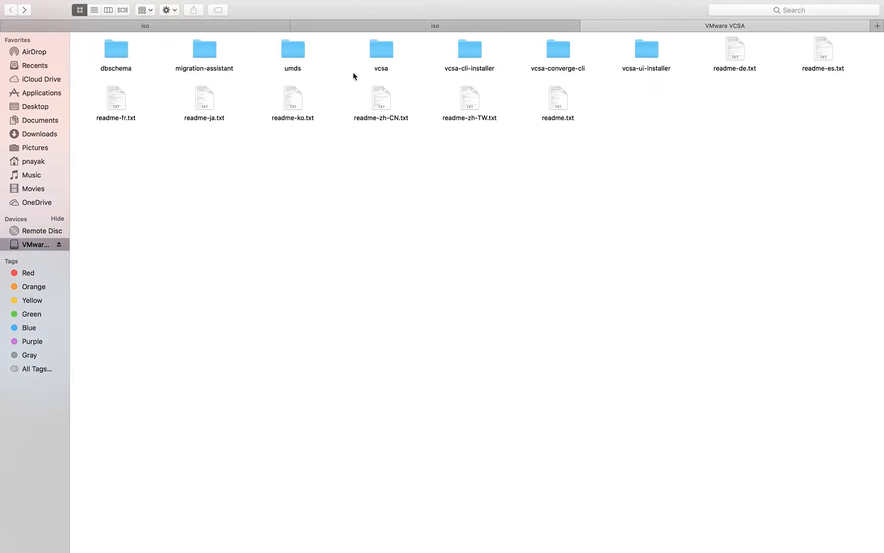
double_click(384, 53)
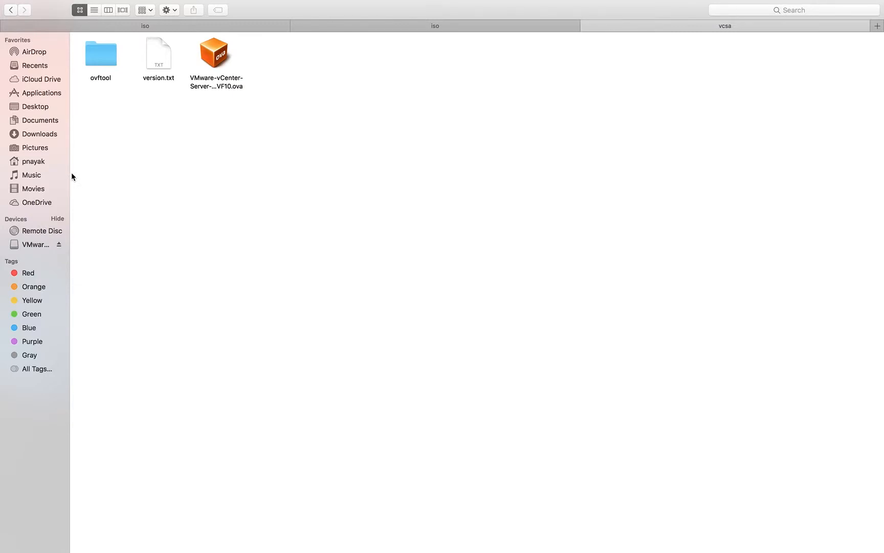
mouse_move(17, 3)
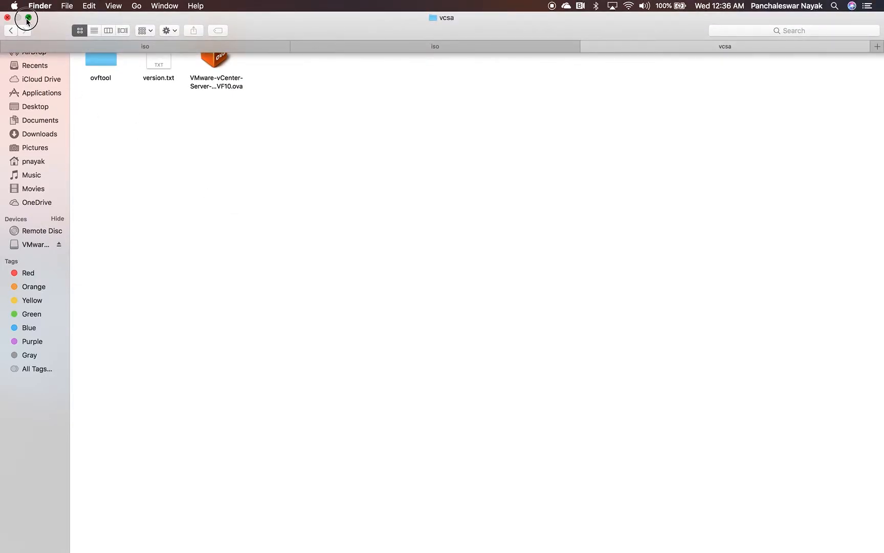
left_click(28, 17)
left_click(251, 385)
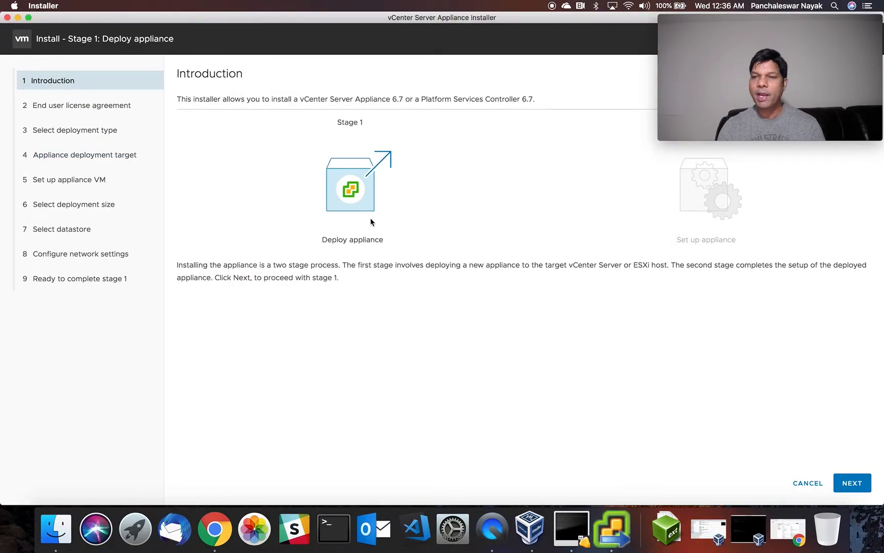
Accept the license terms and keep vCenter Server with an Embedded PSC as the deployment type.
left_click(849, 485)
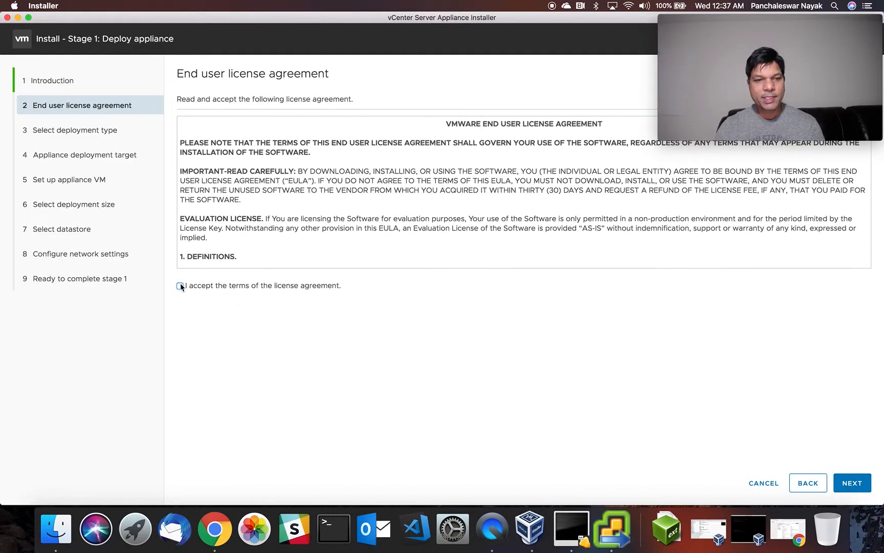
left_click(852, 483)
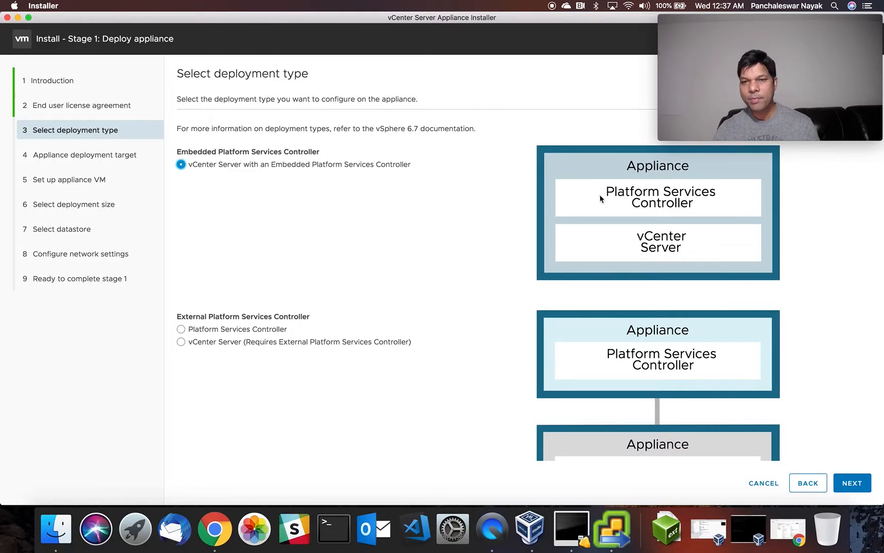
scroll(658, 349, "down", 3)
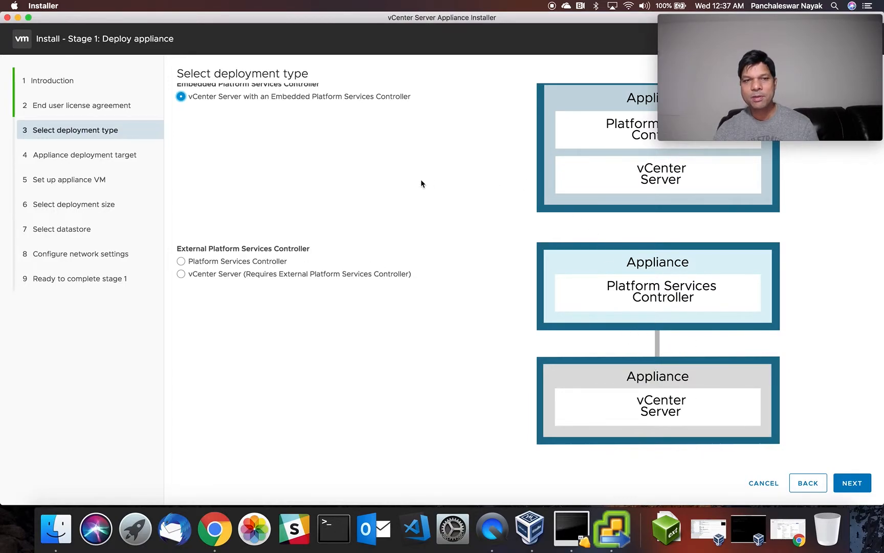
scroll(421, 183, "up", 3)
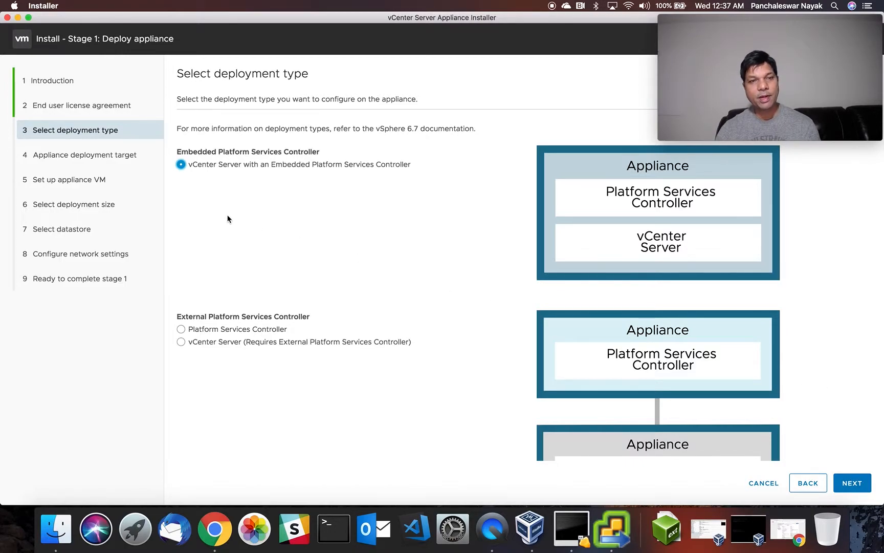
left_click(847, 480)
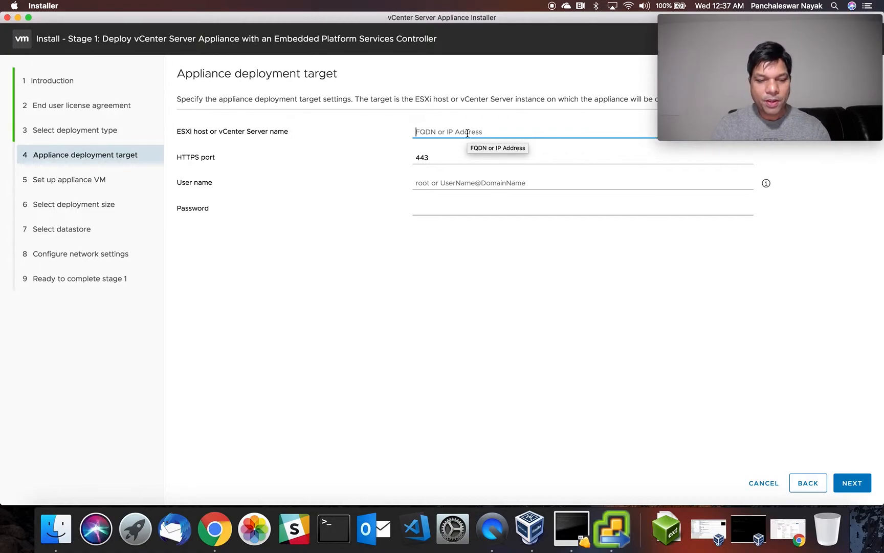
Connect to ESXi host 192.168.1.4 as root with its password and accept the certificate warning.
type("192.168.1.")
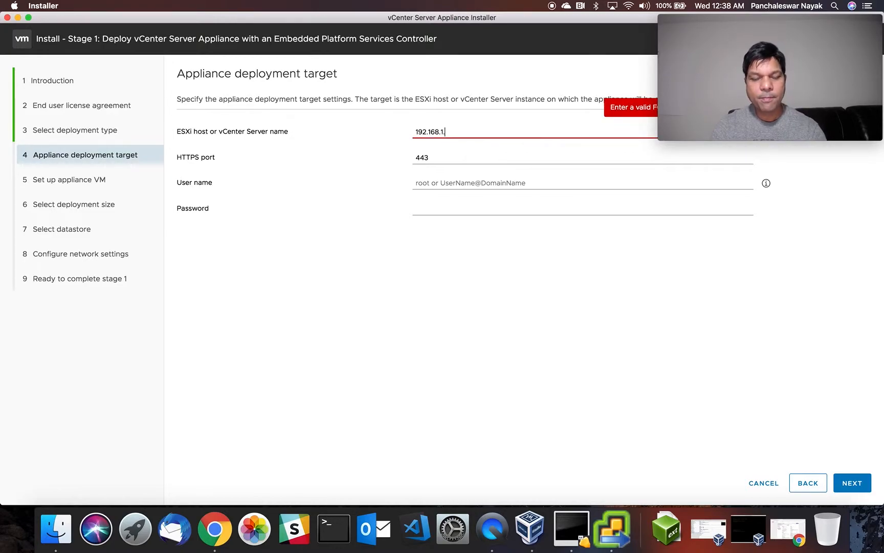
type("4")
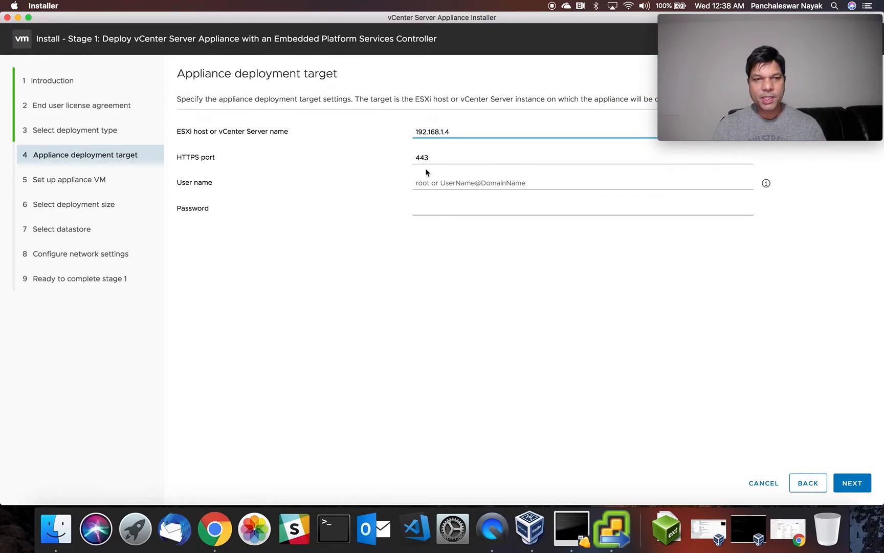
left_click(443, 184)
type("root")
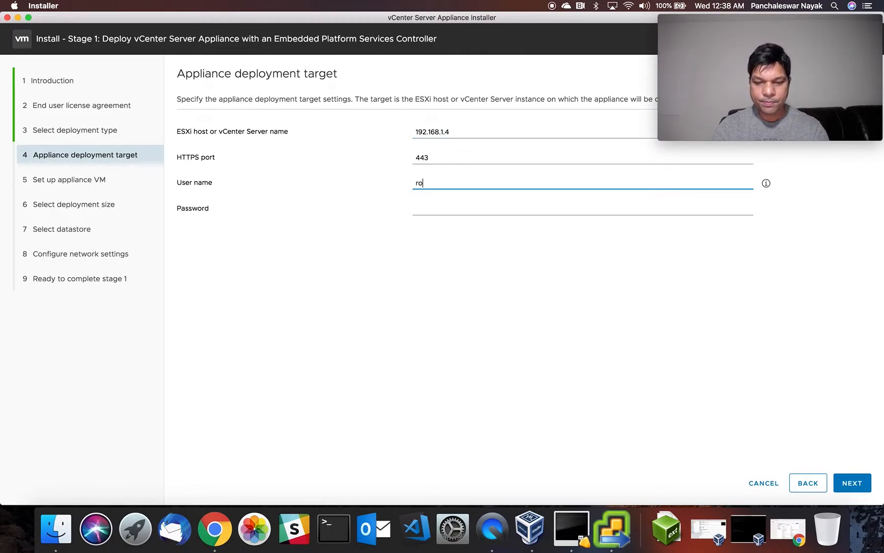
left_click(450, 210)
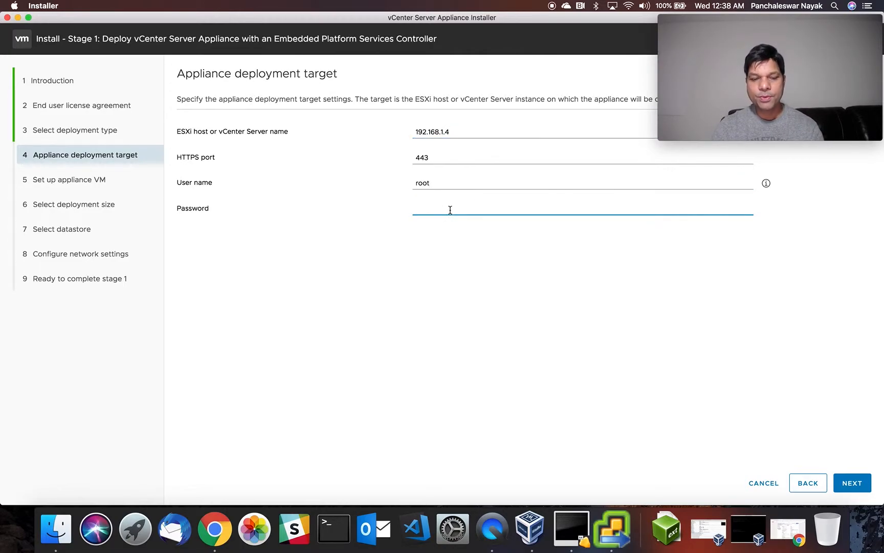
type("••••")
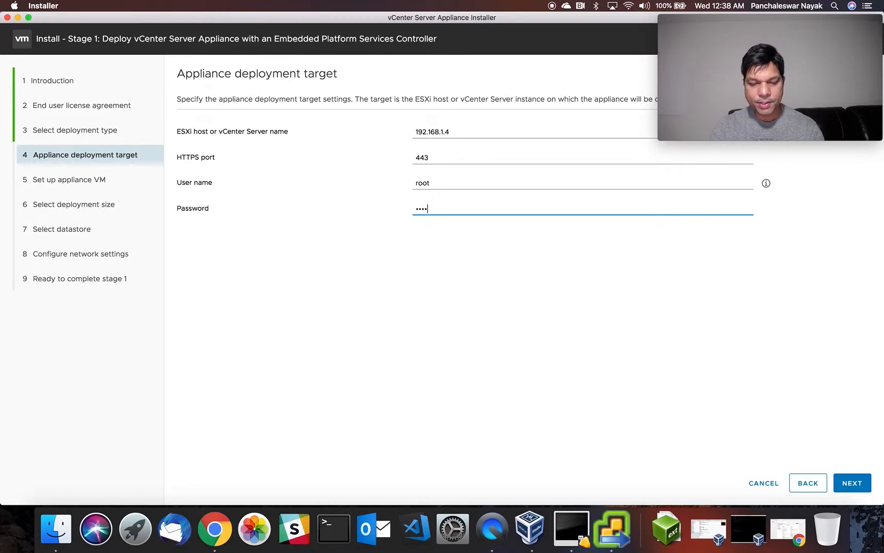
type("••••")
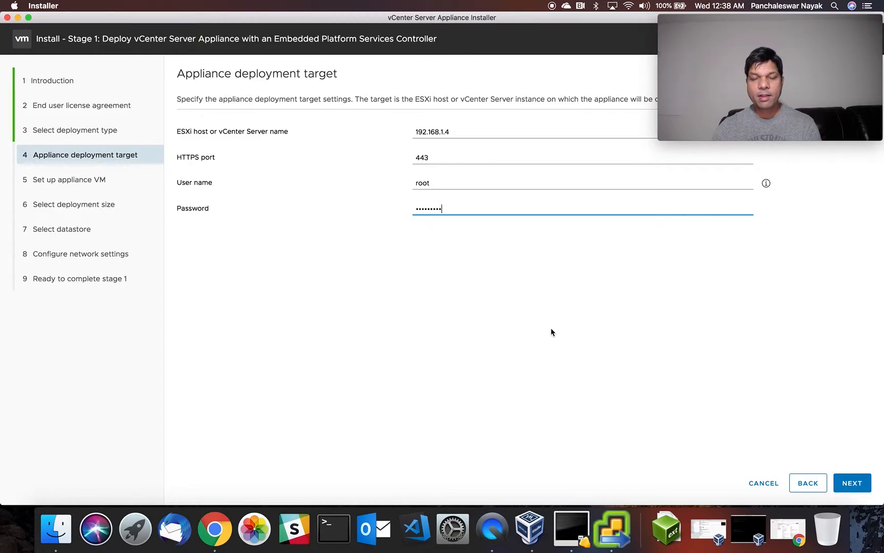
left_click(852, 485)
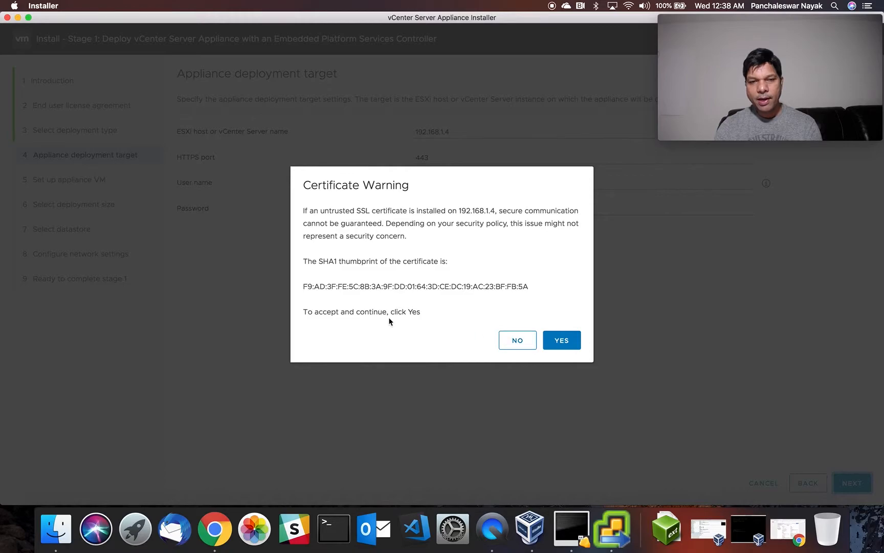
left_click(563, 341)
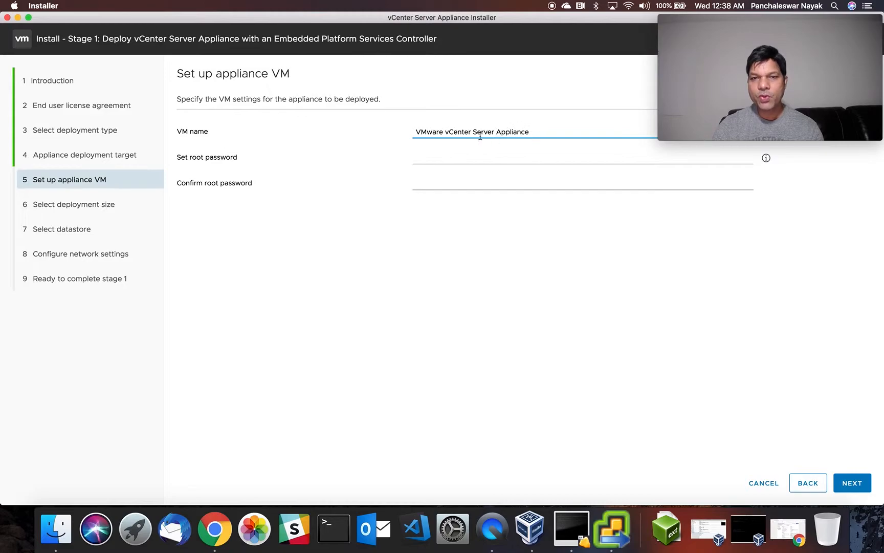
Rename the appliance VM to vCenter-Server.
left_click(544, 133)
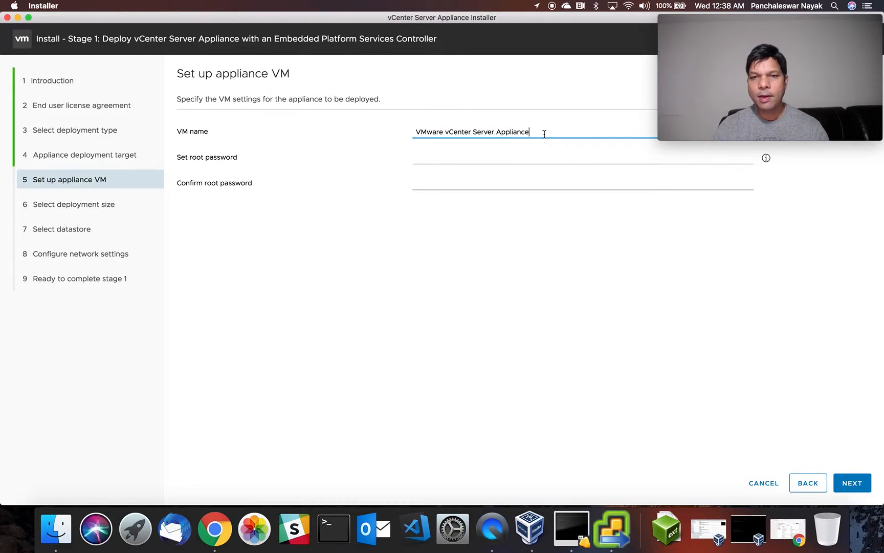
key("BackSpace")
key("BackSpace")
key("BackSpace")
key("BackSpace")
key("BackSpace")
key("BackSpace")
key("BackSpace")
key("BackSpace")
key("BackSpace")
key("BackSpace")
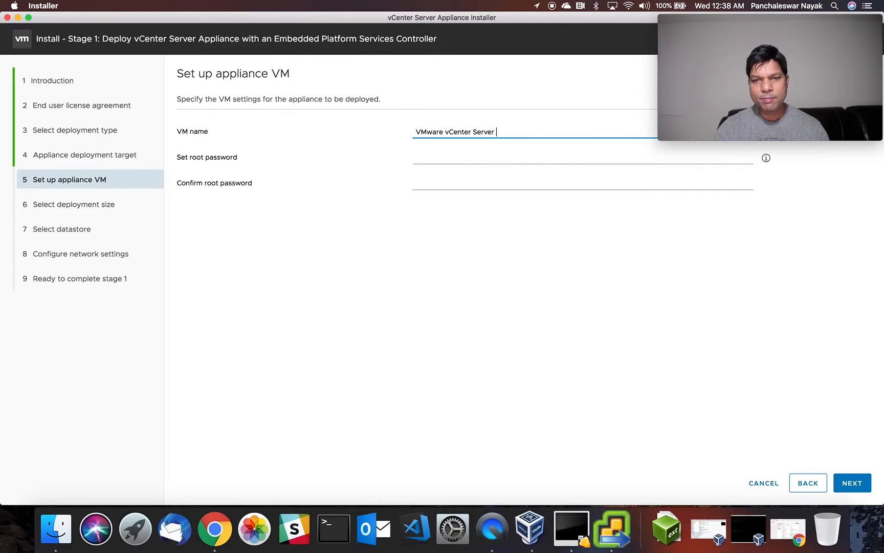
left_click(445, 132)
key("BackSpace")
type("-")
left_click(474, 131)
key("BackSpace")
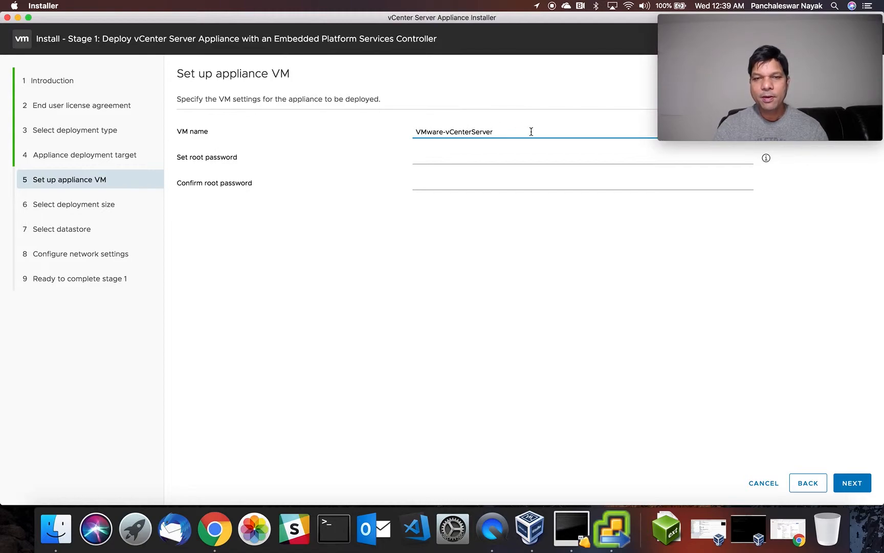
left_click_drag(505, 132, 409, 135)
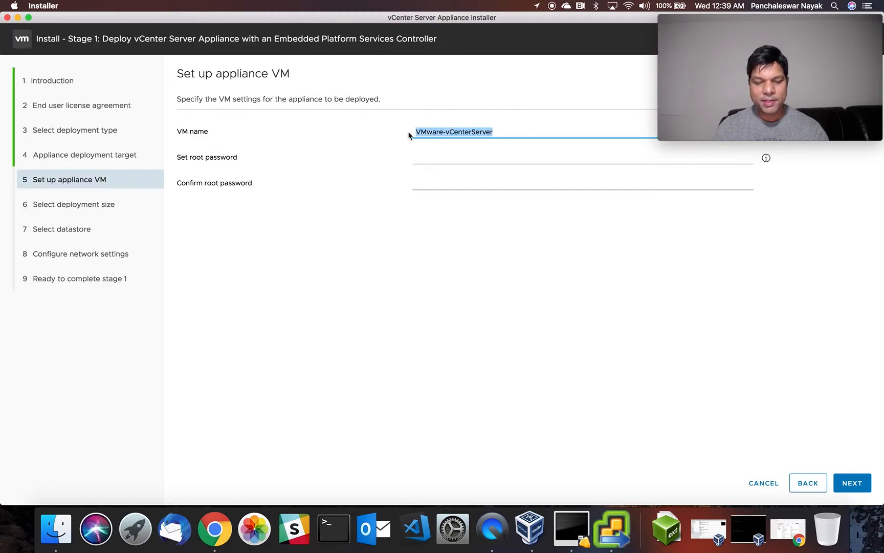
type("v")
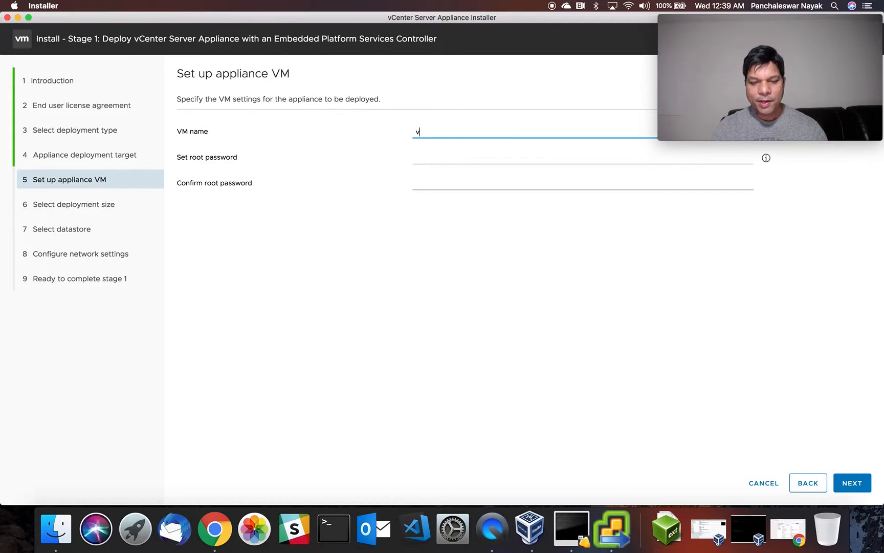
type("Cen")
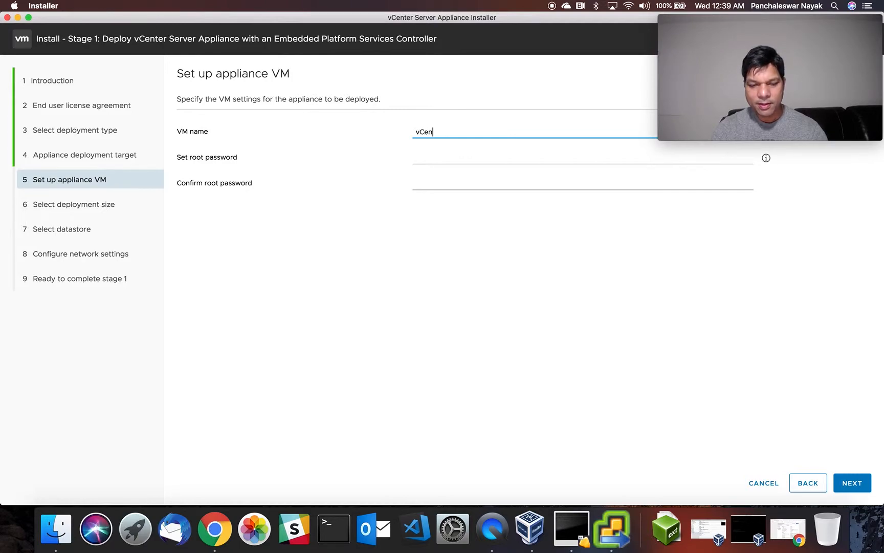
type("ter-Server")
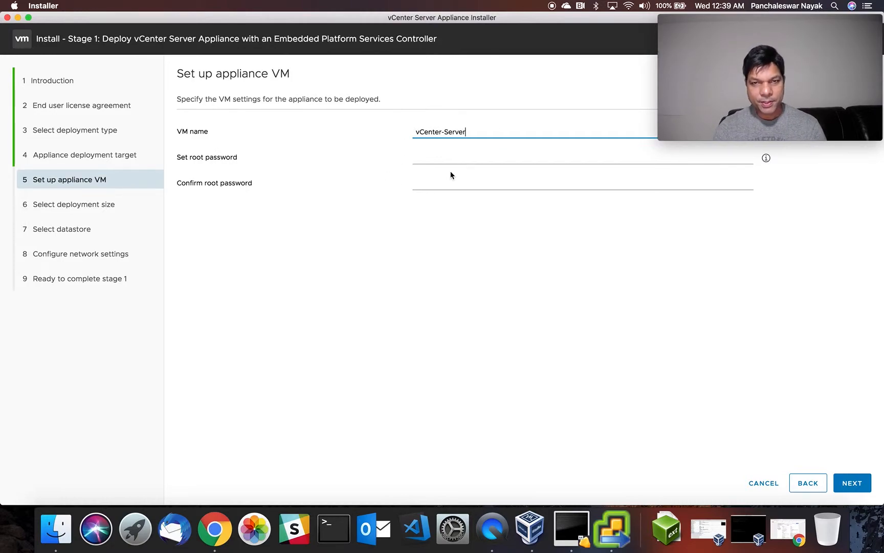
Enter the appliance root password and confirm it.
left_click(470, 160)
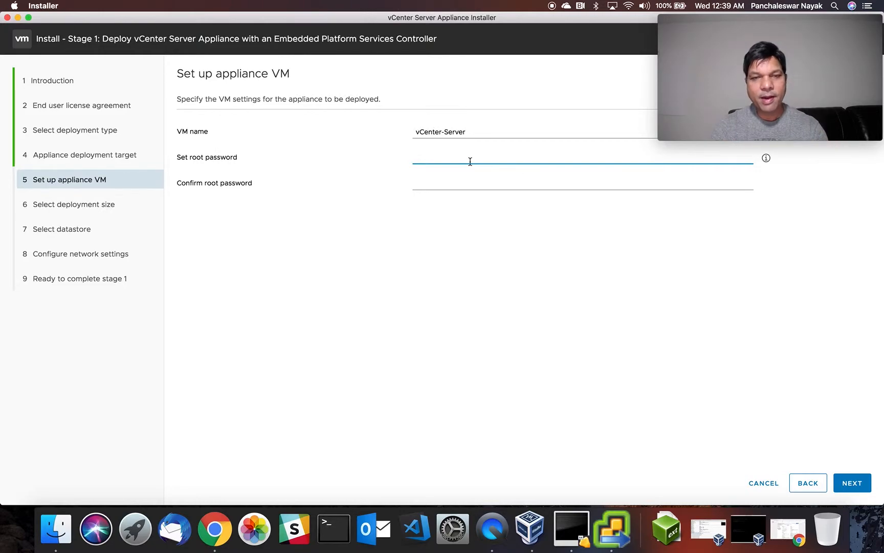
type("••••")
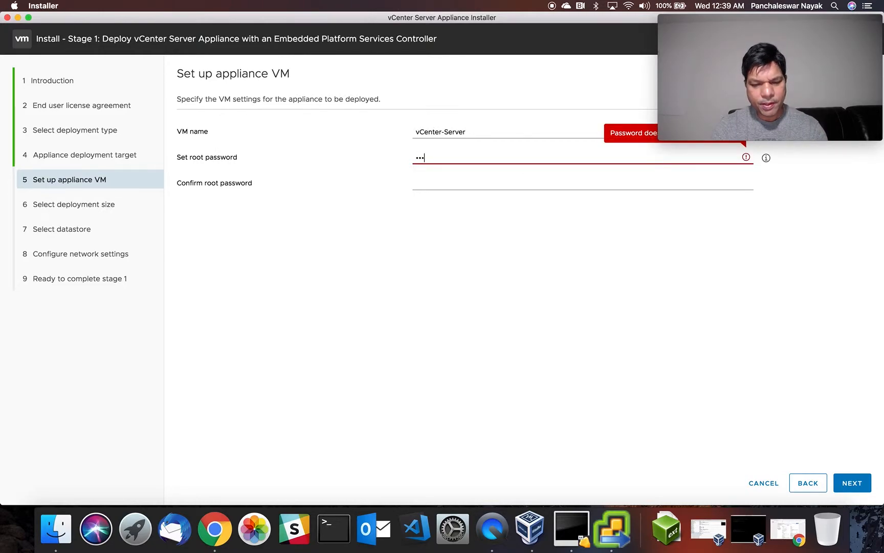
type("•••••")
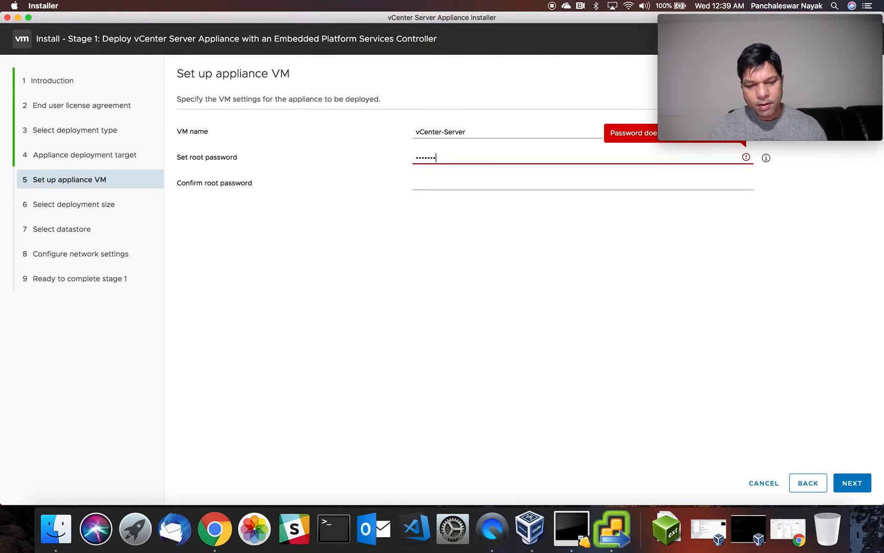
left_click(466, 187)
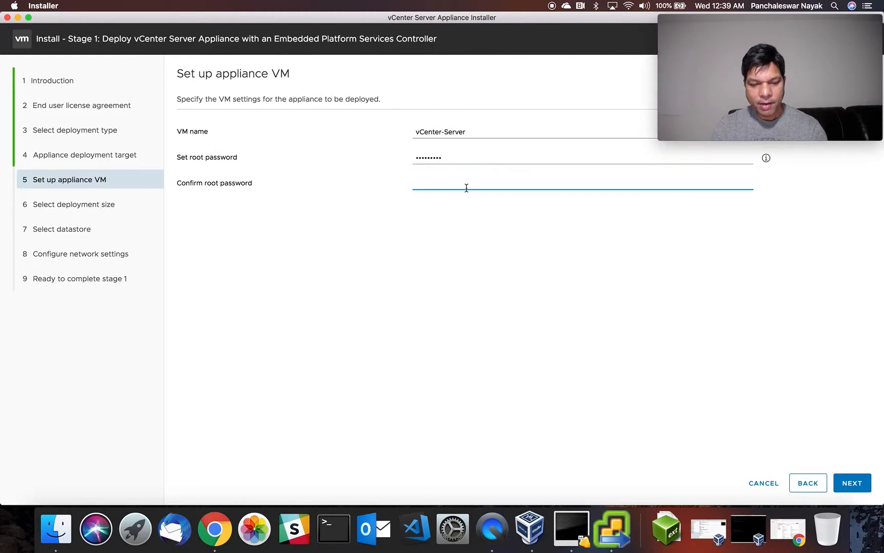
type("•••••••••")
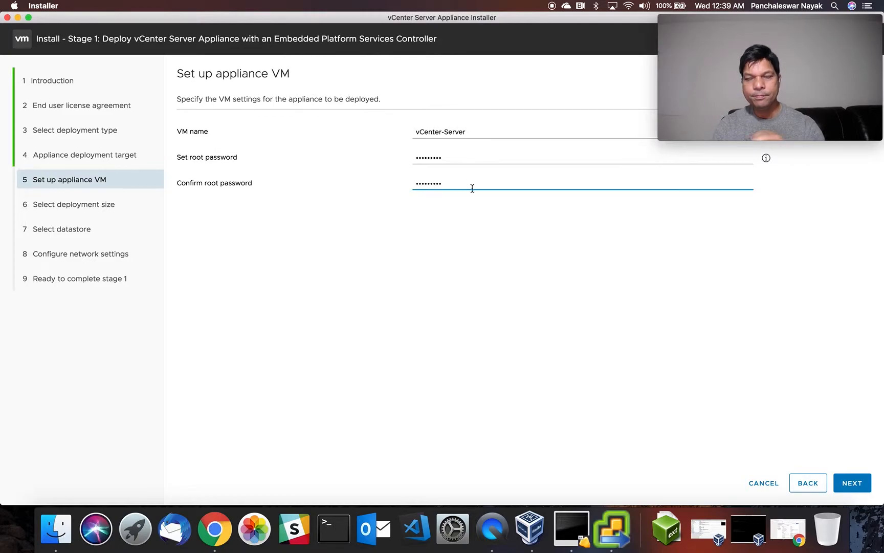
Keep deployment size Tiny and storage size Default, then continue to datastore selection.
left_click(852, 484)
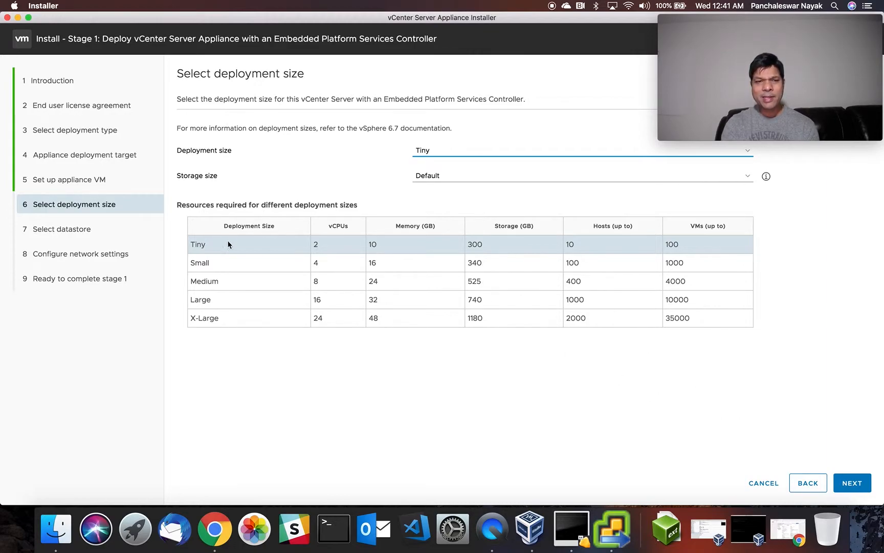
left_click(431, 177)
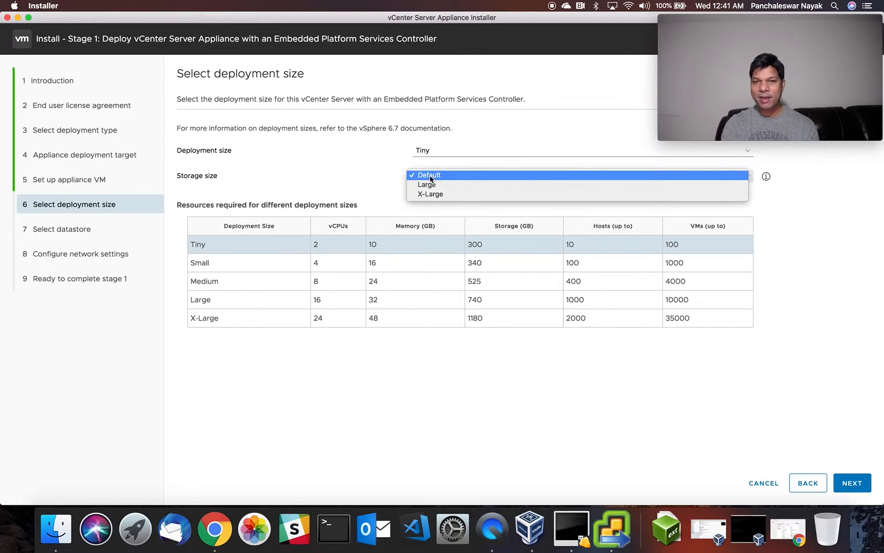
left_click(820, 210)
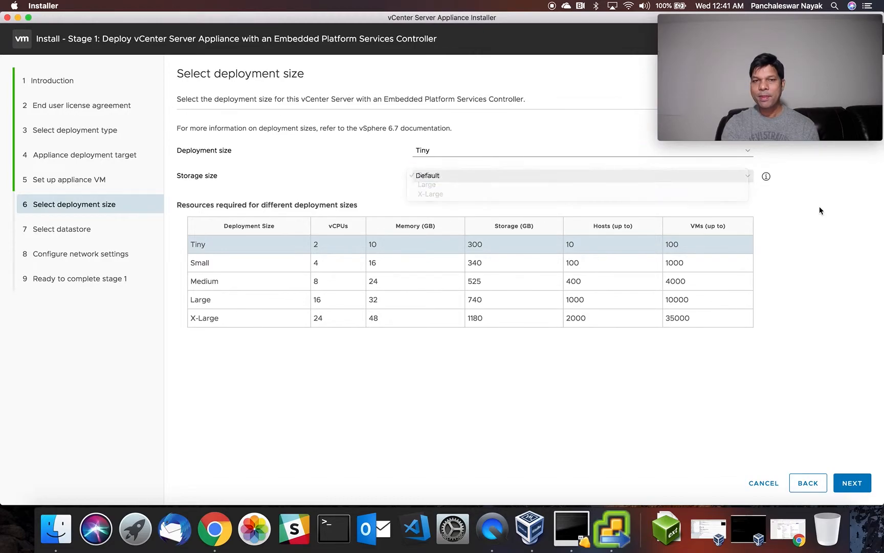
left_click(853, 484)
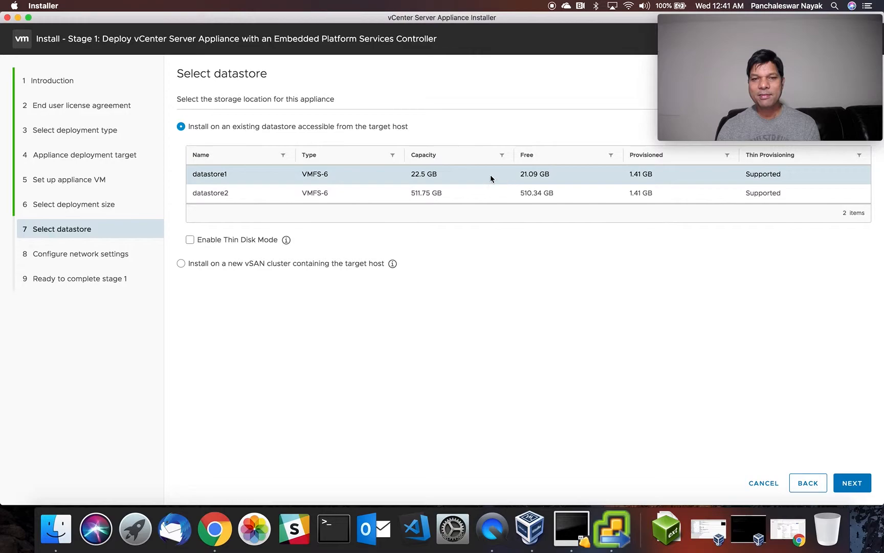
Choose datastore2 and enable Thin Disk Mode for the appliance.
left_click(218, 195)
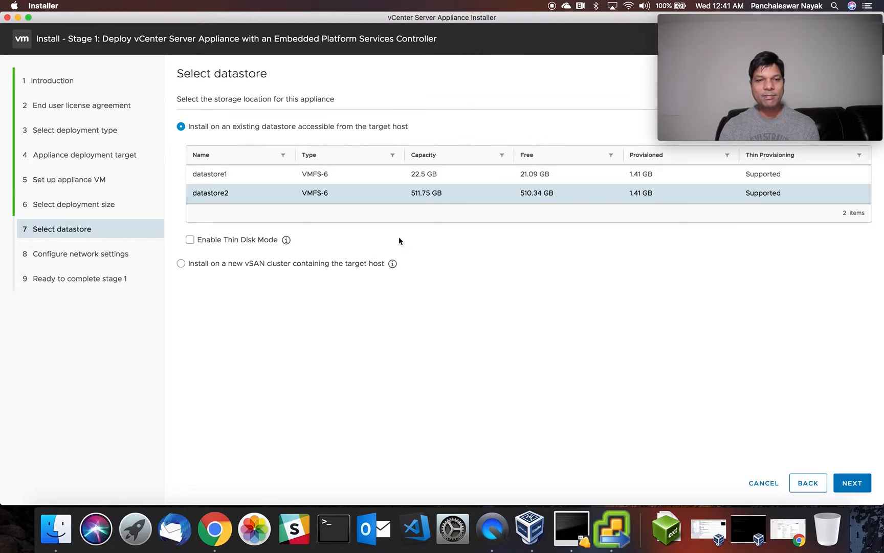
left_click(189, 245)
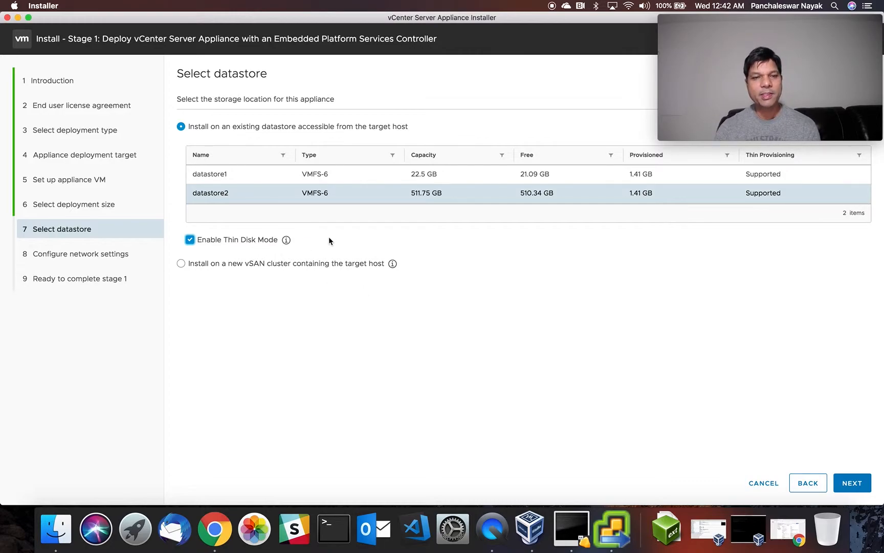
mouse_move(287, 244)
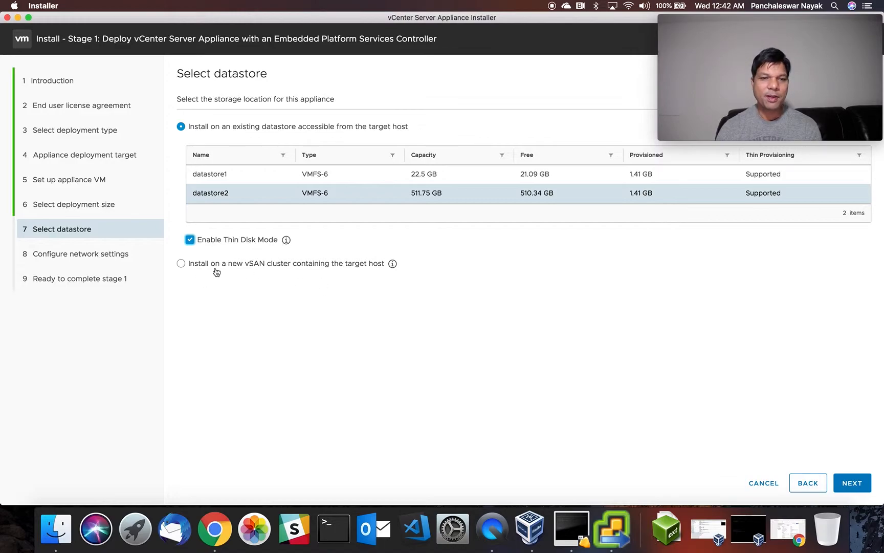
mouse_move(393, 263)
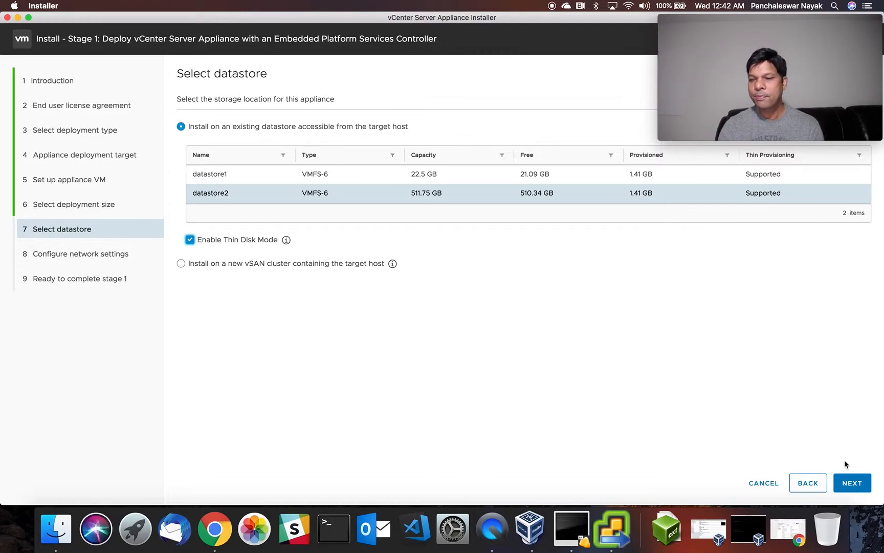
Move to network settings and list the networks available to the appliance.
left_click(852, 484)
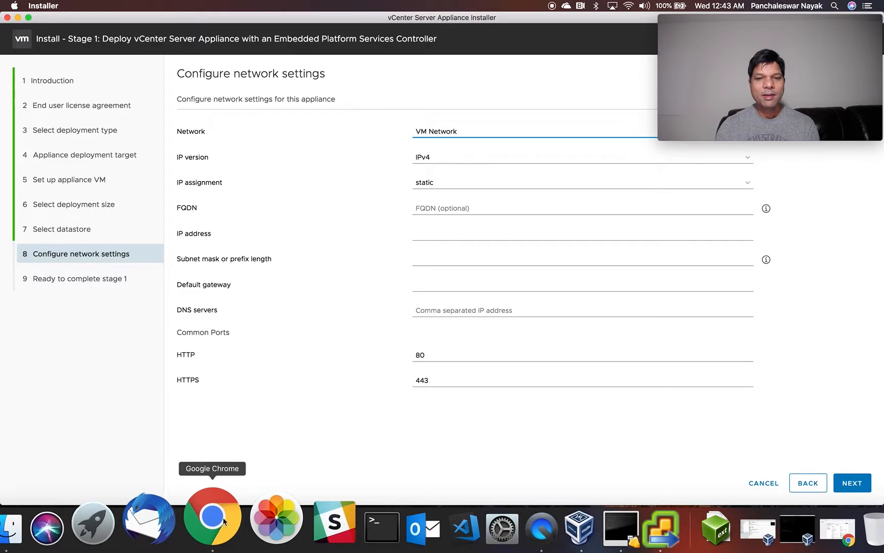
left_click(452, 132)
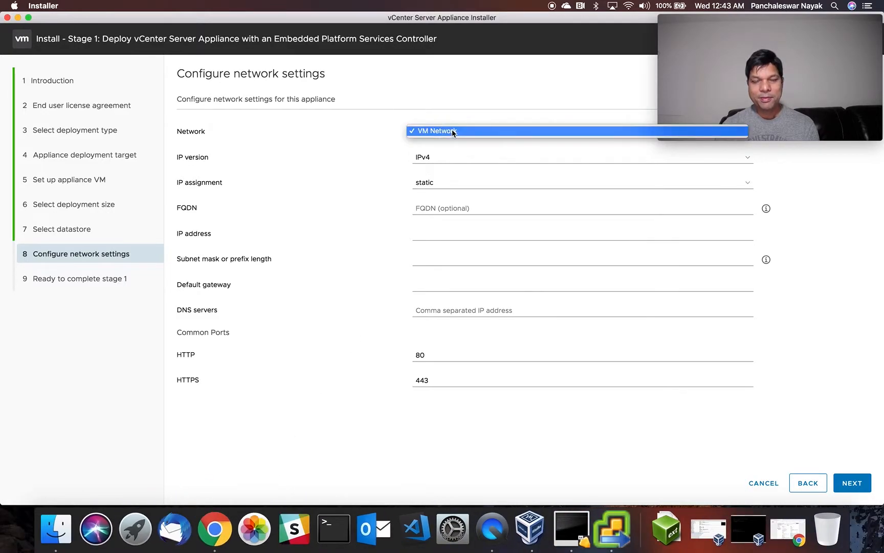
Show the ESXi host's Networking page with its VM Network and Management Network port groups.
left_click(213, 532)
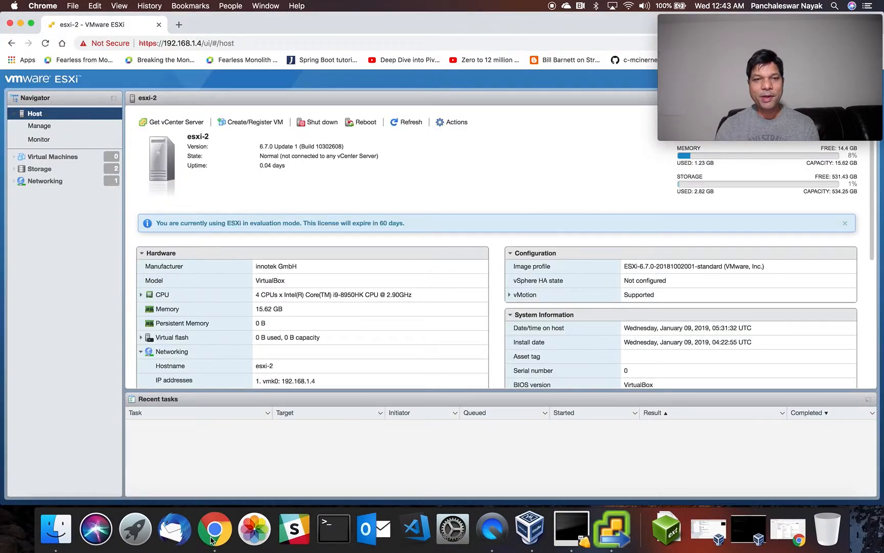
left_click(48, 181)
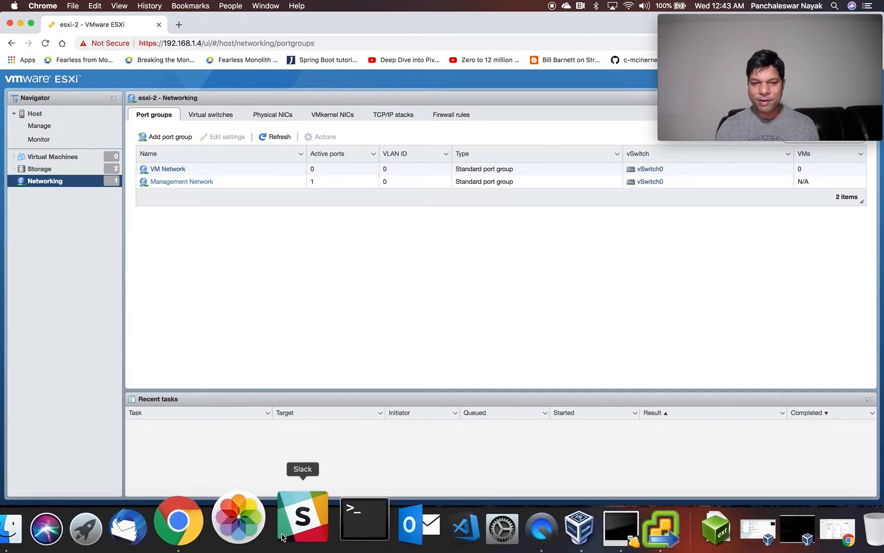
Back in the installer, keep VM Network as the appliance network.
left_click(610, 524)
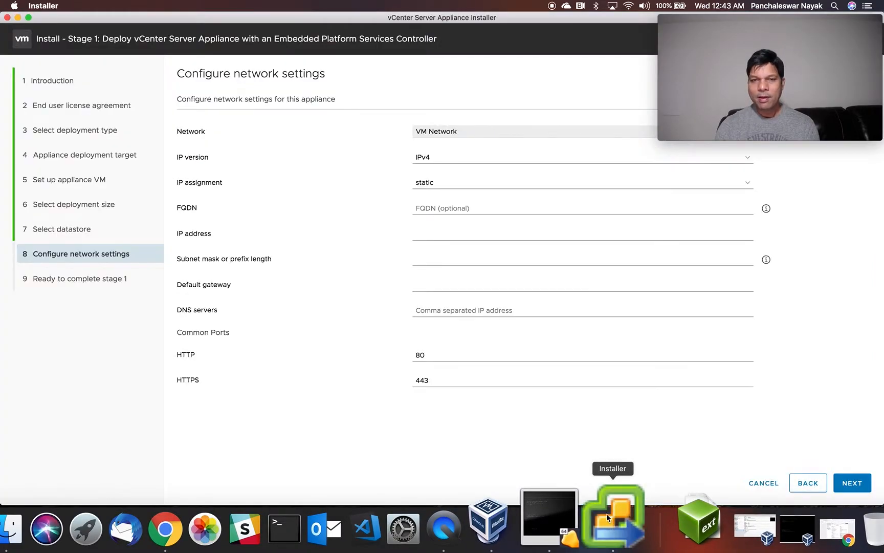
left_click(450, 135)
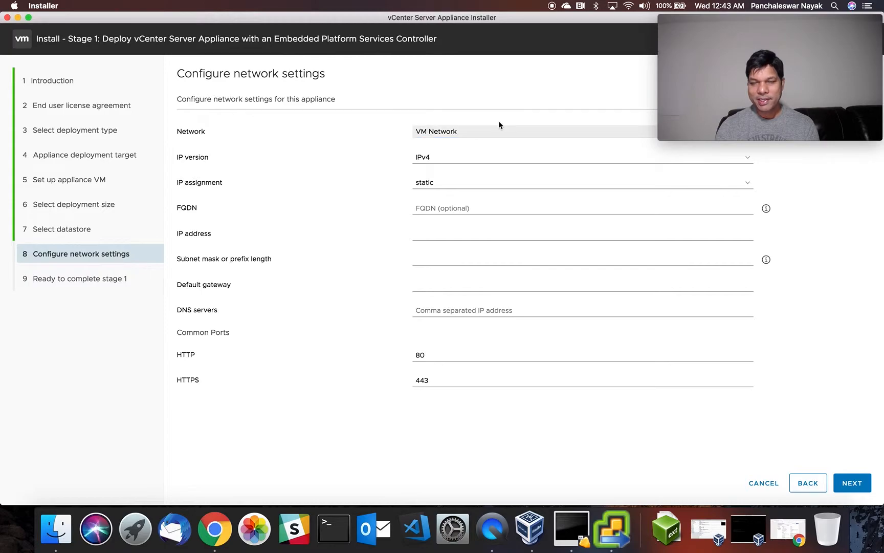
left_click(747, 21)
left_click_drag(747, 21, 96, 385)
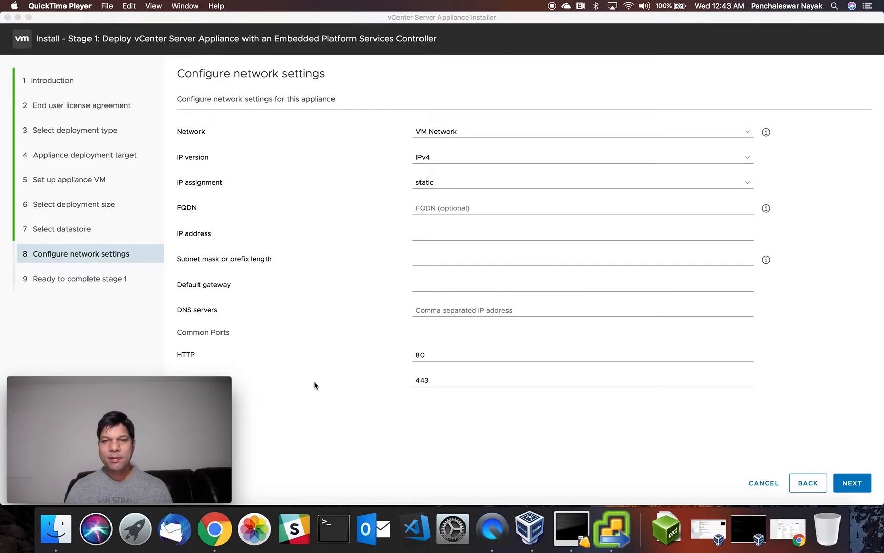
left_click(747, 134)
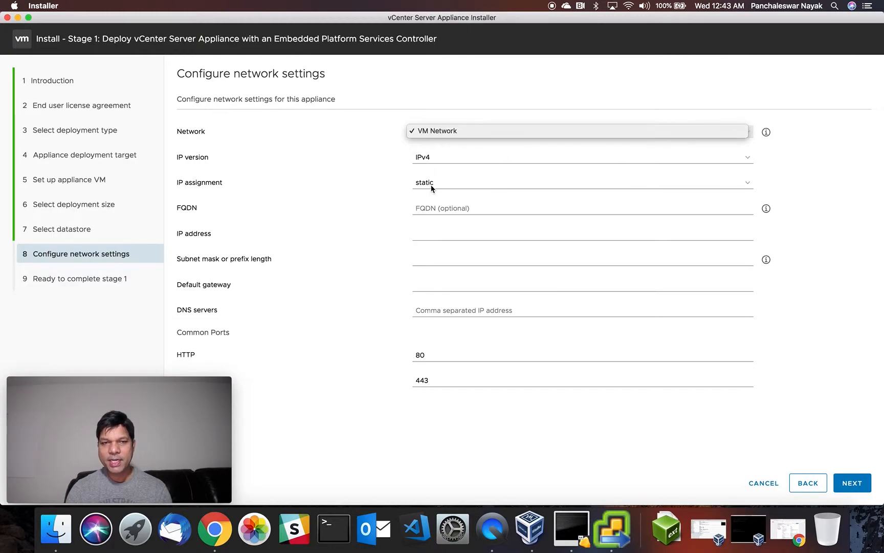
left_click(435, 236)
Enter 192.168.1.5 as the FQDN and IP address, with subnet mask 255.255.255.0.
left_click(435, 211)
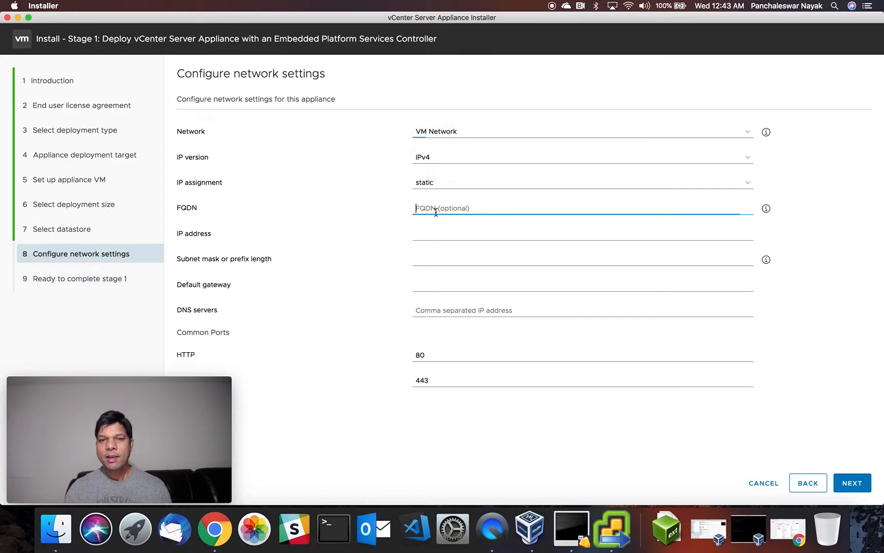
left_click(434, 239)
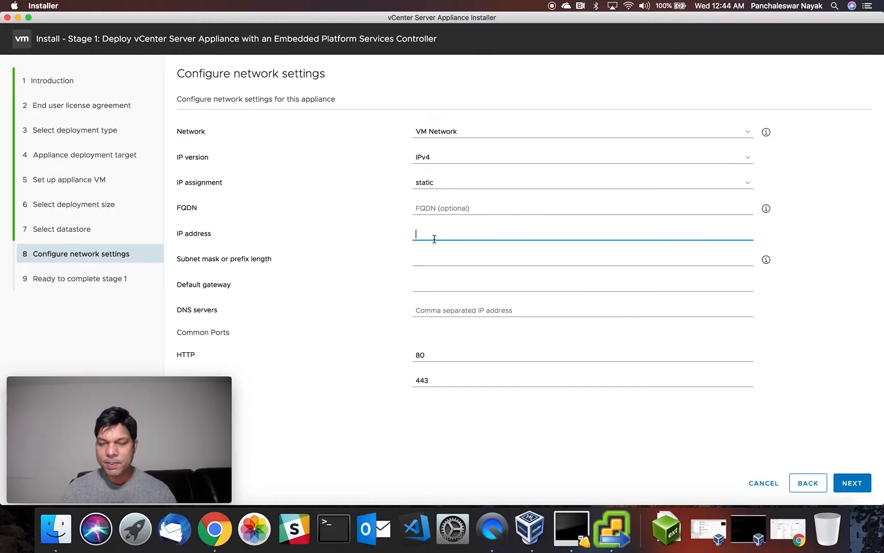
type("192.168.1")
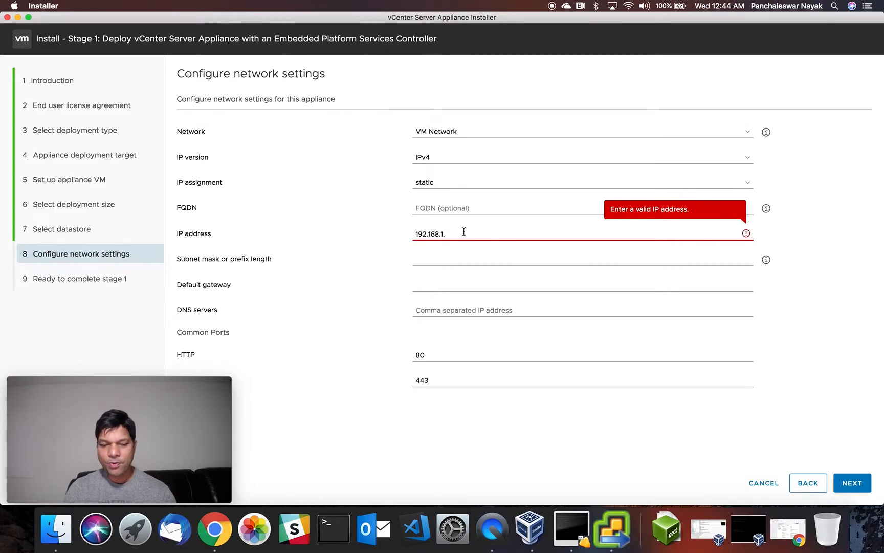
type(".5")
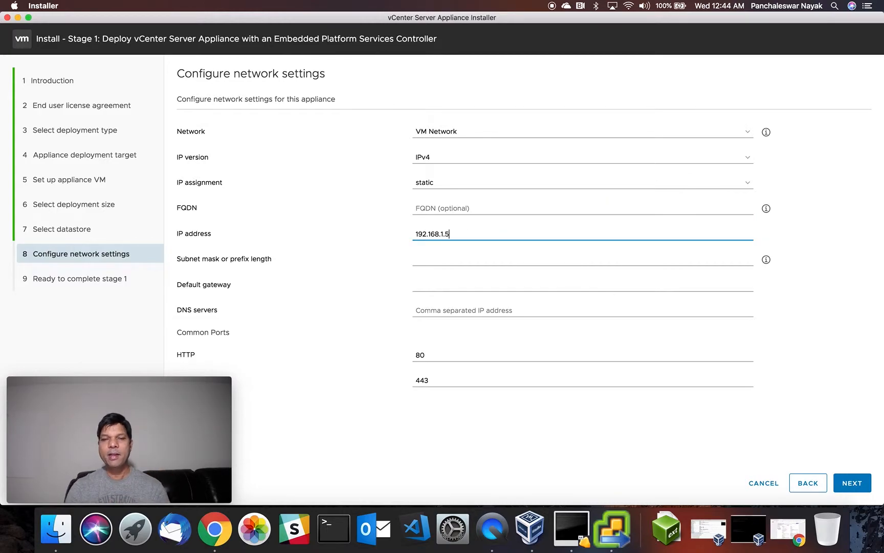
left_click(426, 210)
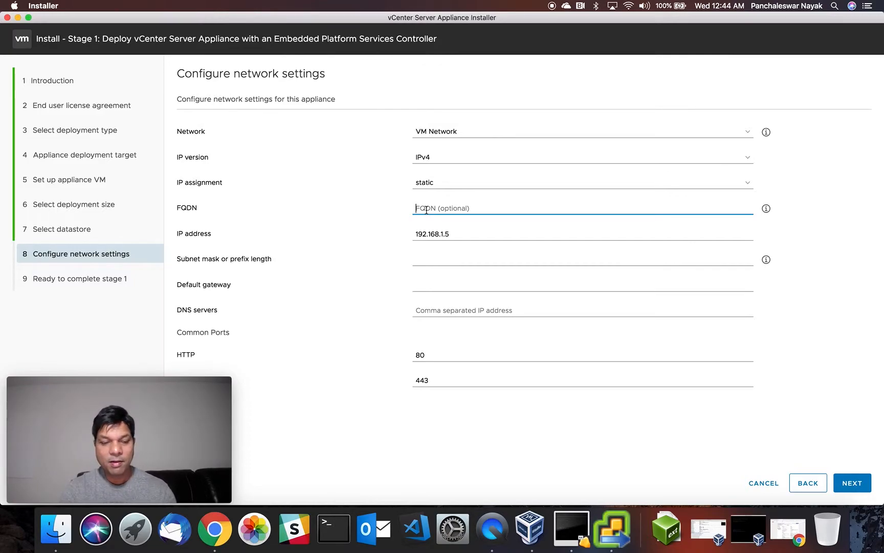
type("192.168")
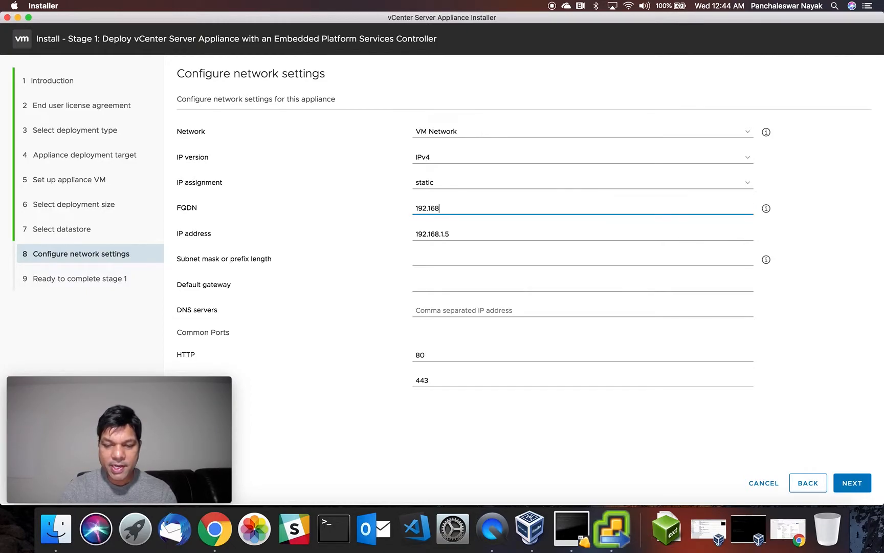
type(".1.5")
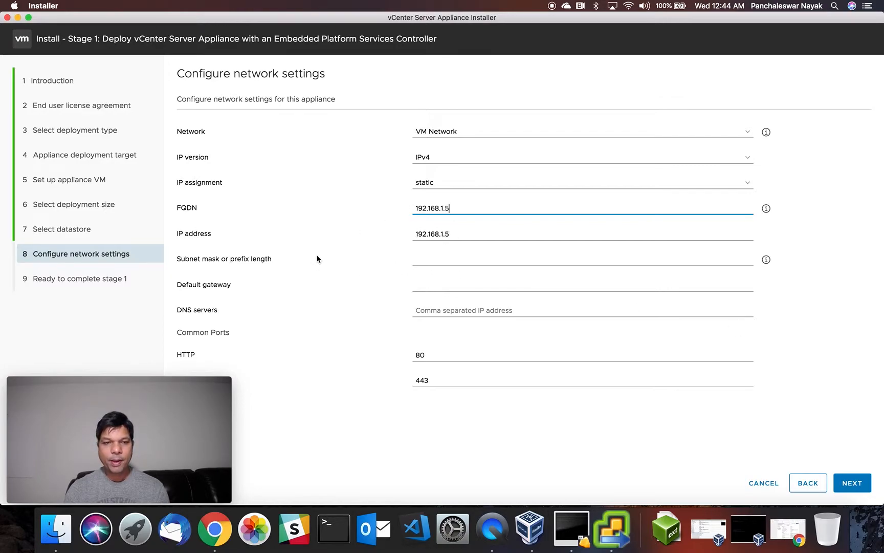
left_click(427, 262)
type("255.3")
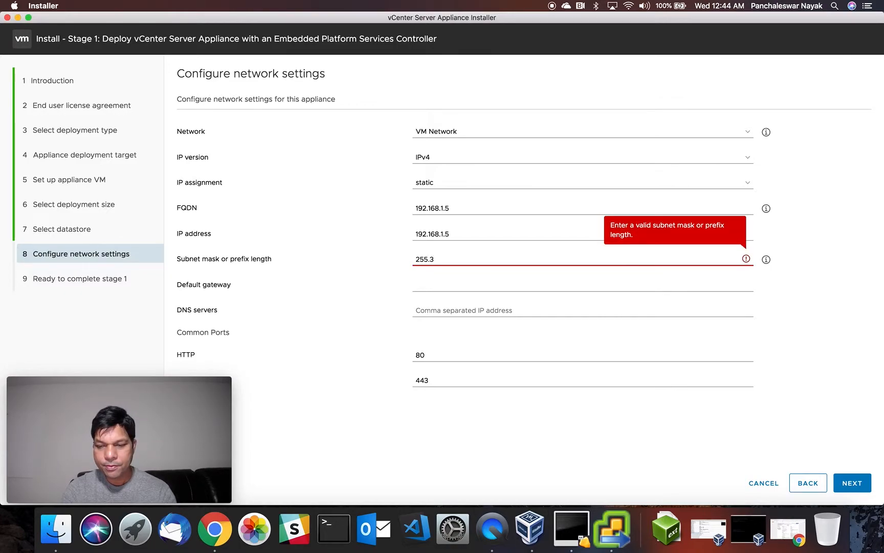
key("BackSpace")
type("255.255")
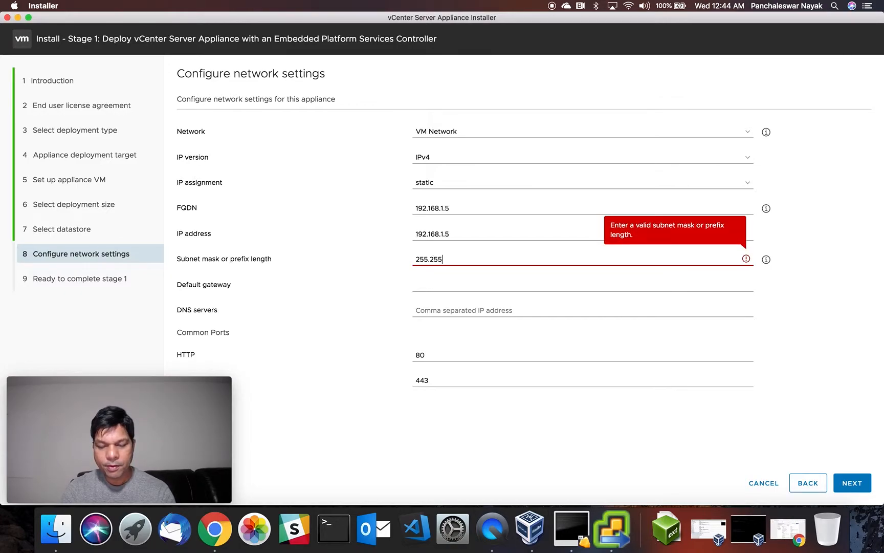
type(".0")
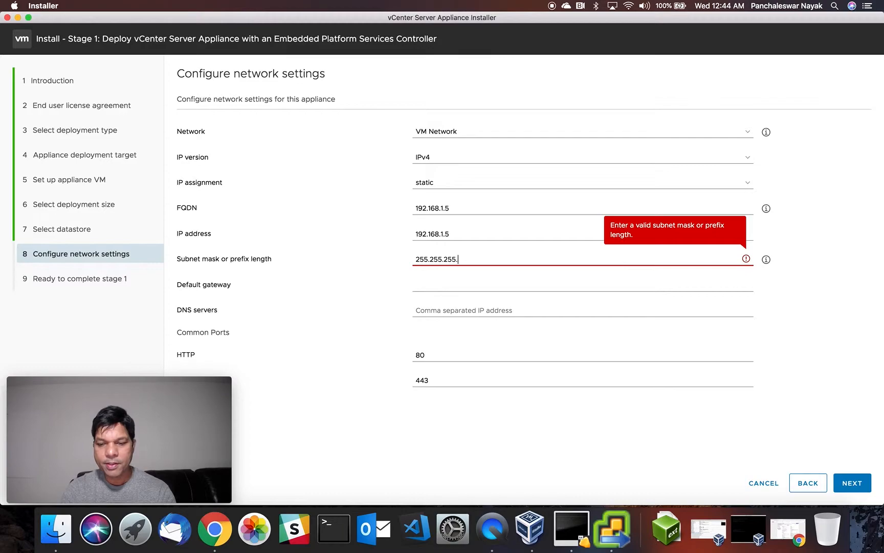
Set default gateway and DNS server to 192.168.1.1 and advance to the stage 1 review.
left_click(416, 286)
type("192.")
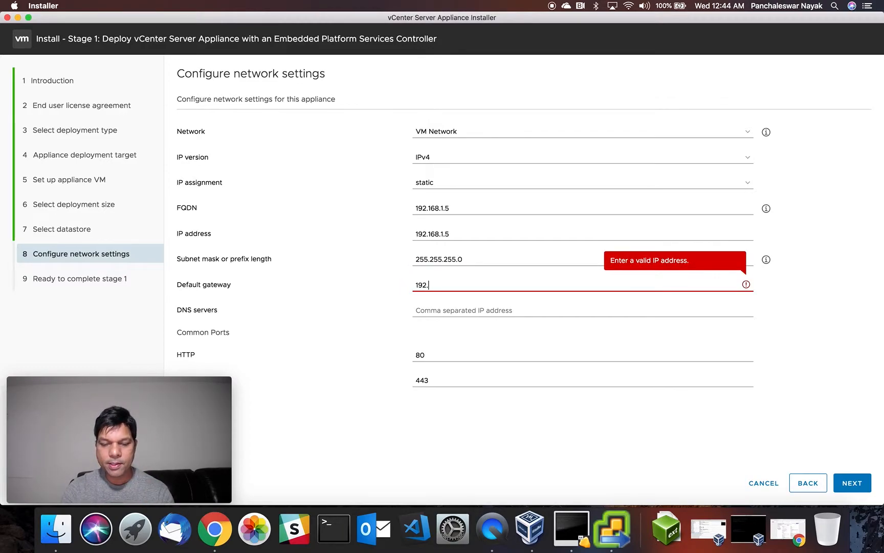
type("168")
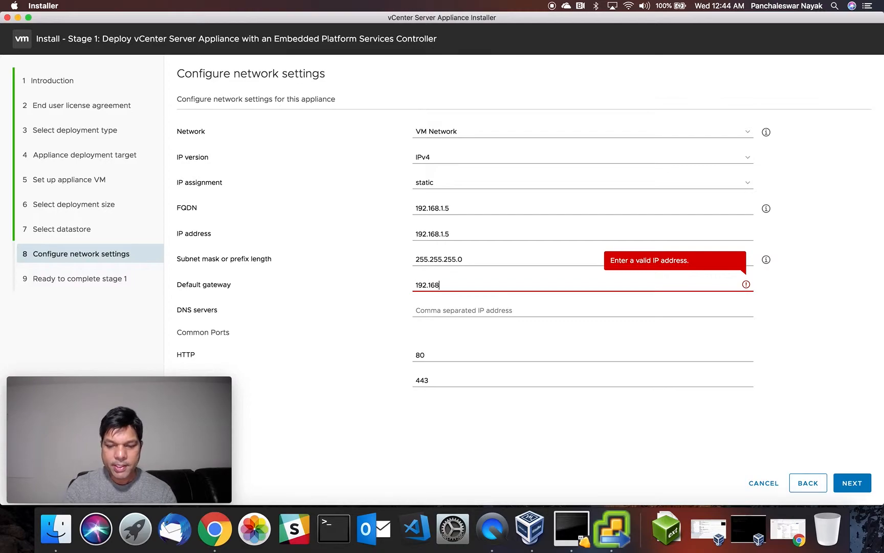
type(".1.1")
left_click(431, 311)
type("192")
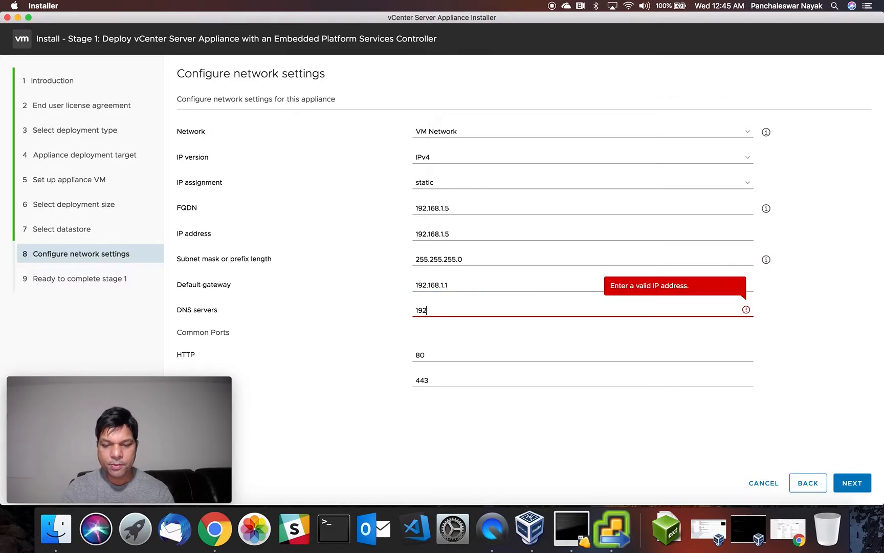
type(".168.1.1")
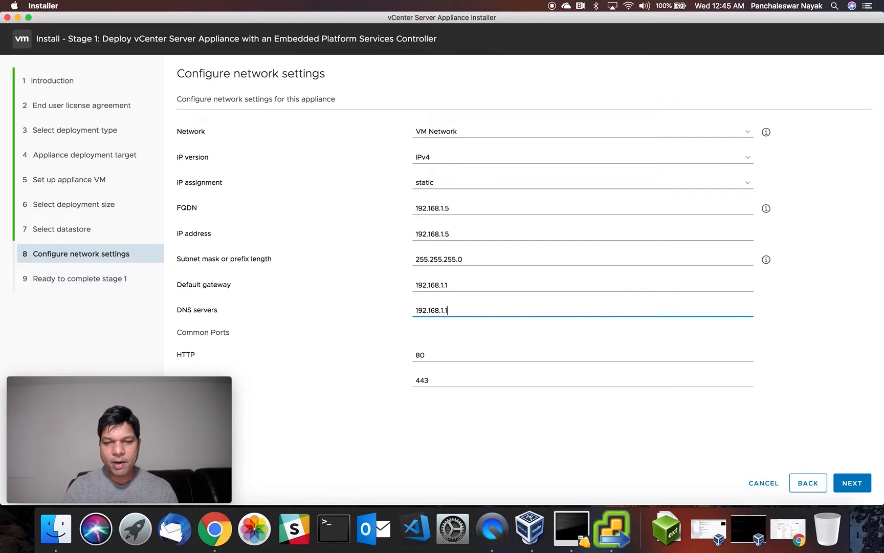
type(",")
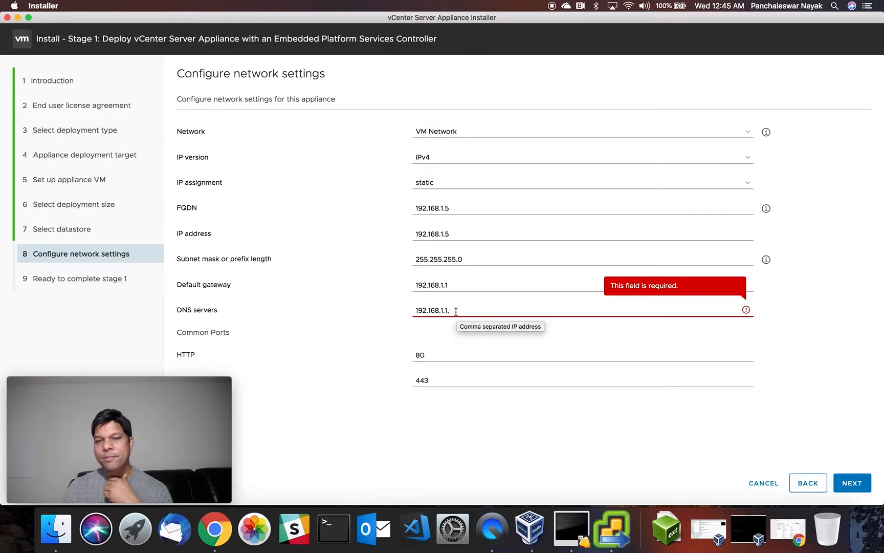
key("BackSpace")
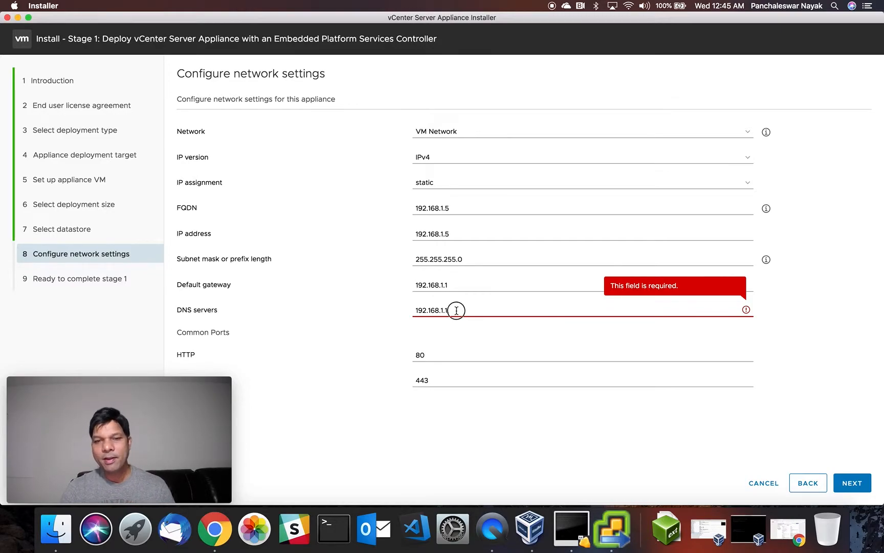
key("BackSpace")
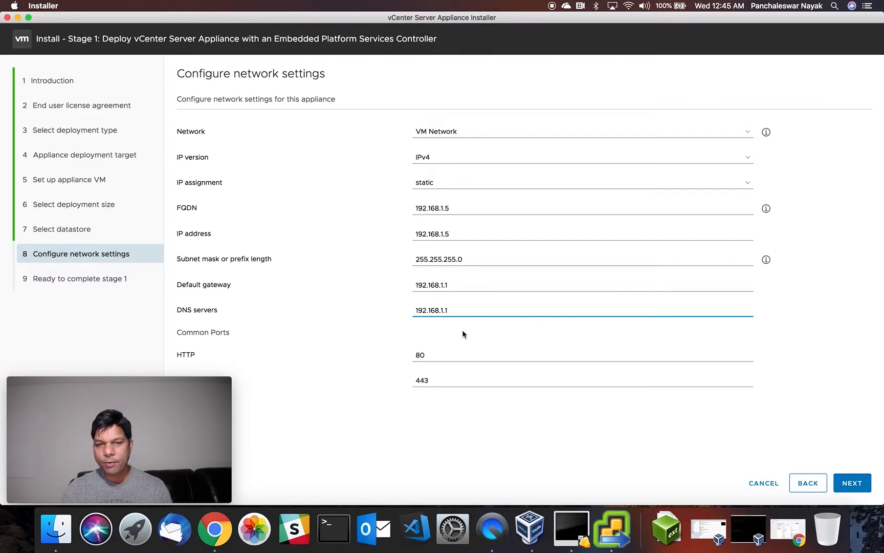
left_click(853, 482)
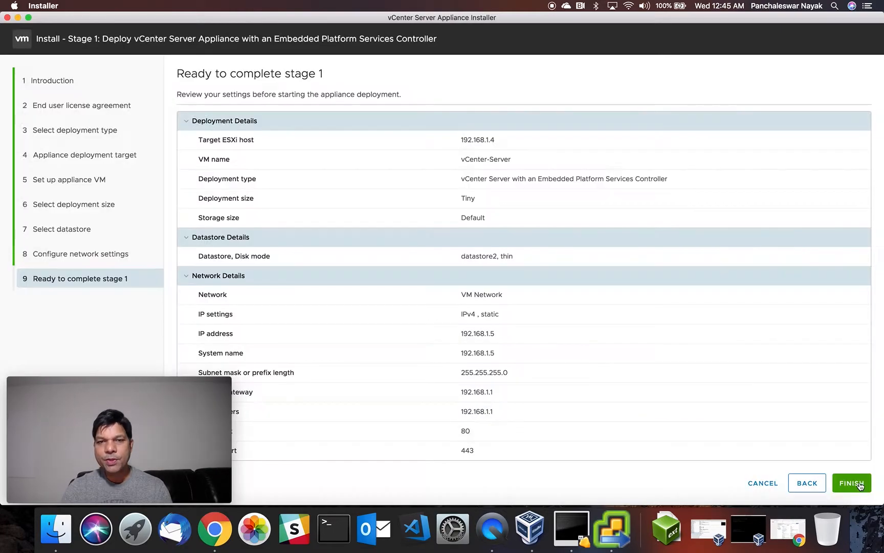
Review the summary, start the stage 1 deployment, and bring up the ESXi Host Client showing 2%.
scroll(598, 332, "down", 1)
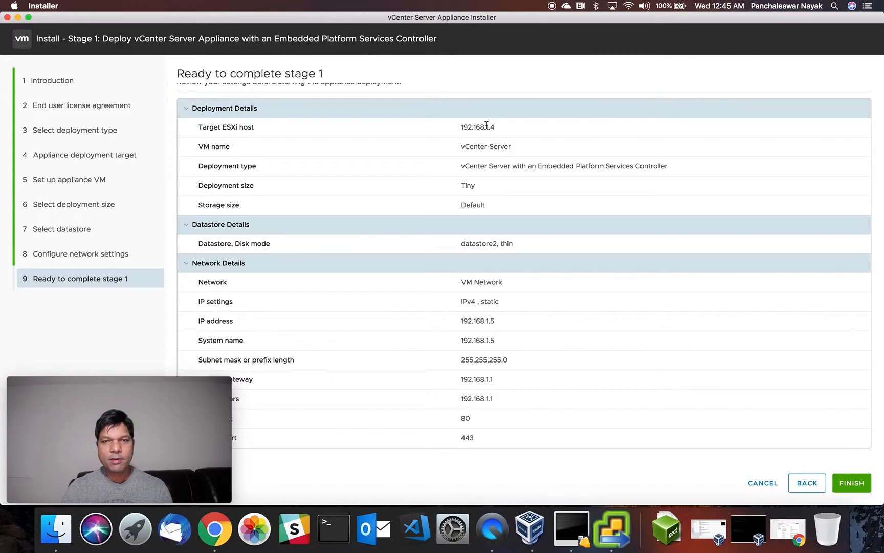
scroll(505, 211, "up", 1)
scroll(504, 211, "down", 1)
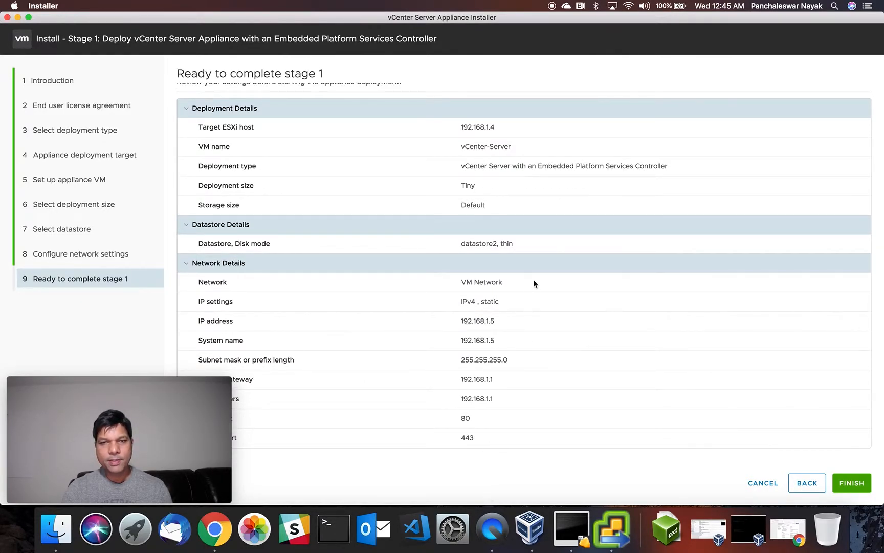
left_click(855, 485)
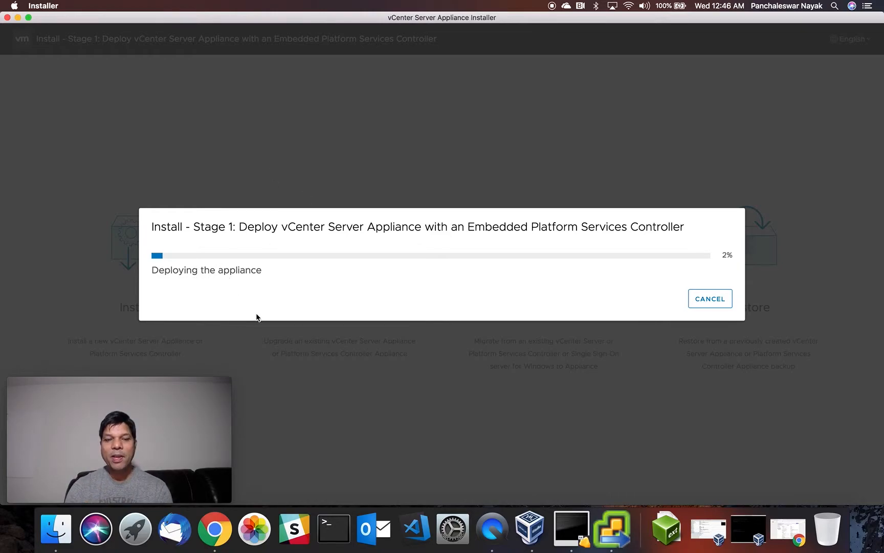
left_click(221, 543)
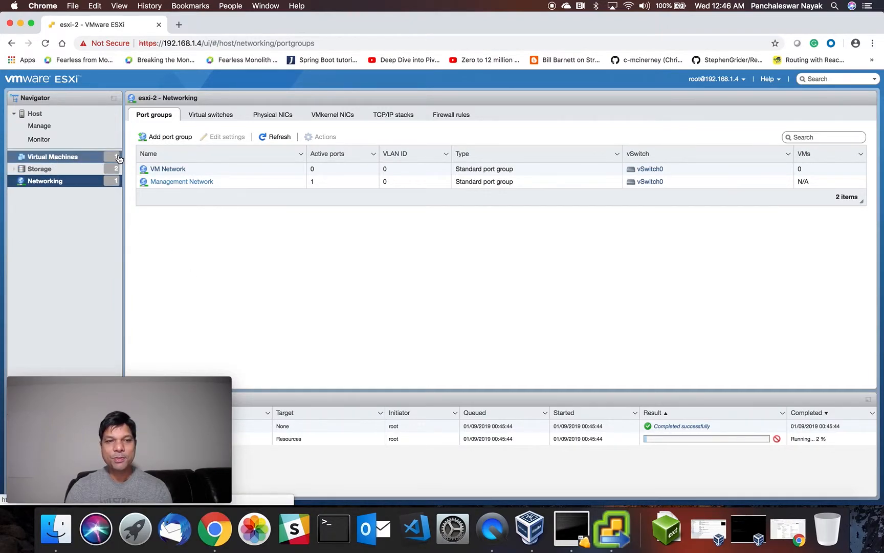
Confirm the vCenter-Server VM in the host's Virtual Machines list, ending on installer progress at 8%.
left_click(74, 162)
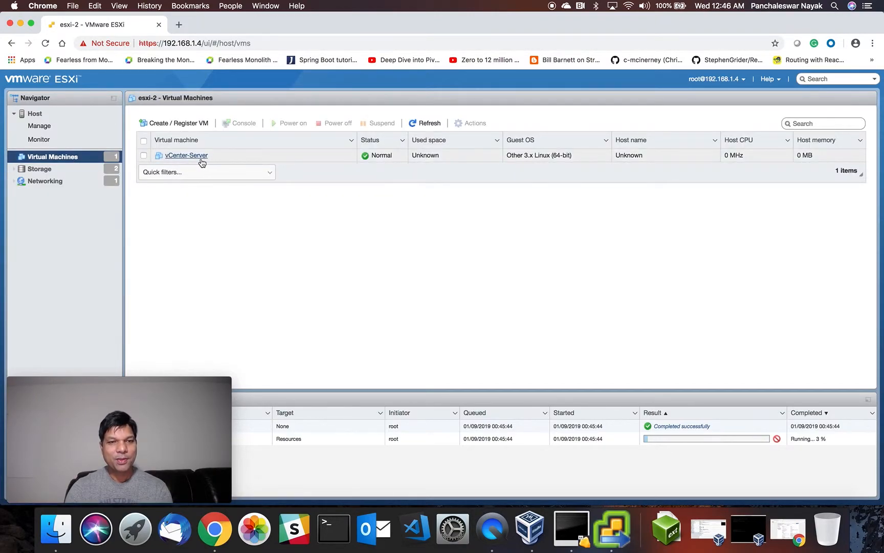
left_click(613, 542)
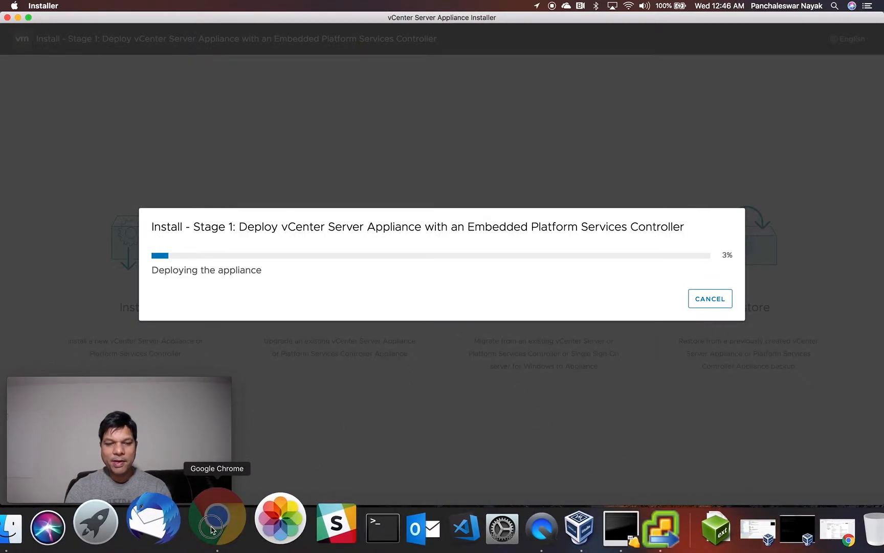
left_click(213, 528)
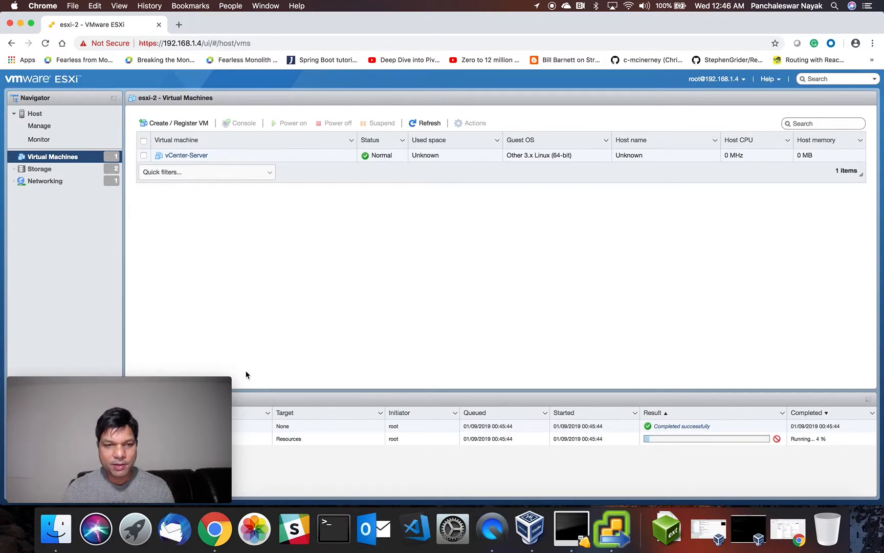
mouse_move(173, 381)
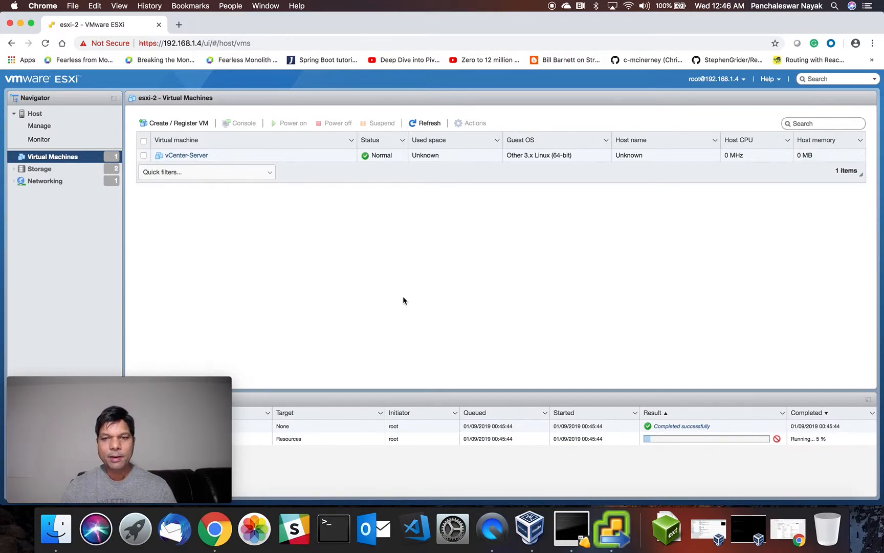
left_click(607, 527)
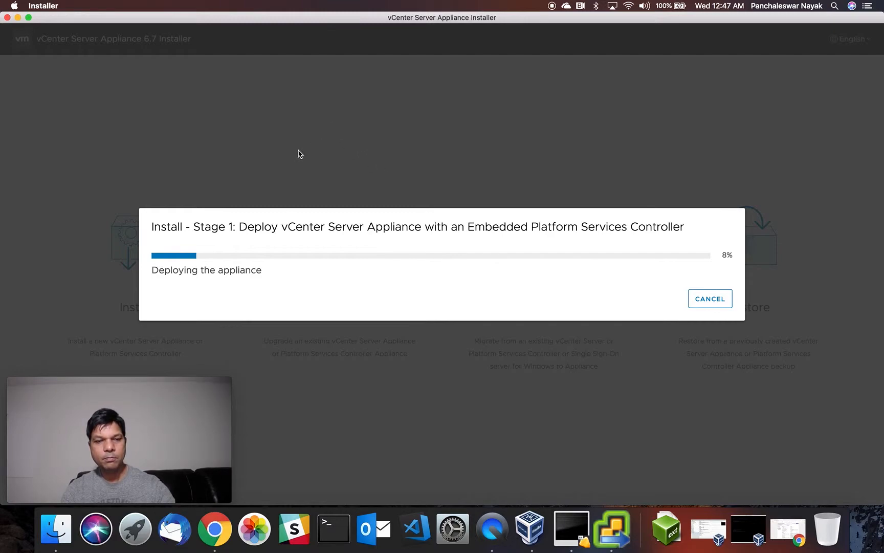
Minimize the installer and the ESXi browser window, leaving the vcsa folder with the OVA visible.
left_click(132, 384)
left_click_drag(132, 383, 753, 37)
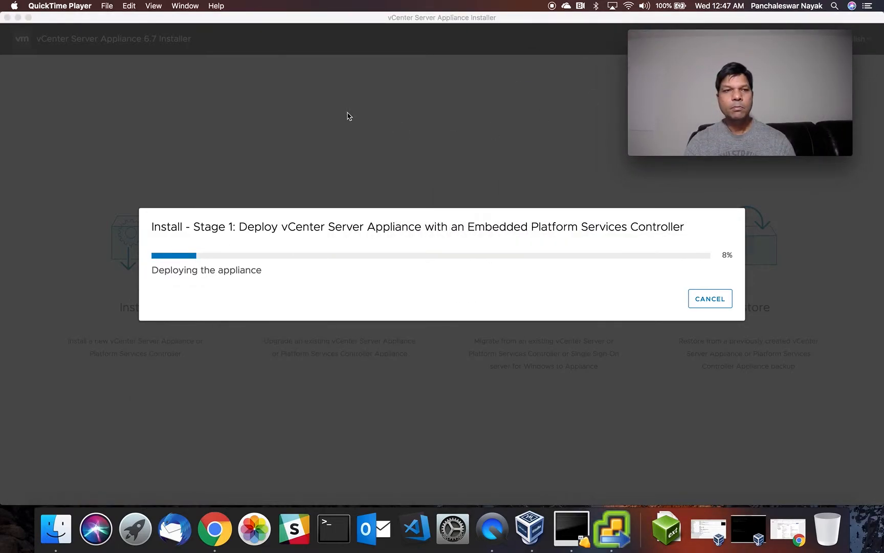
left_click(533, 72)
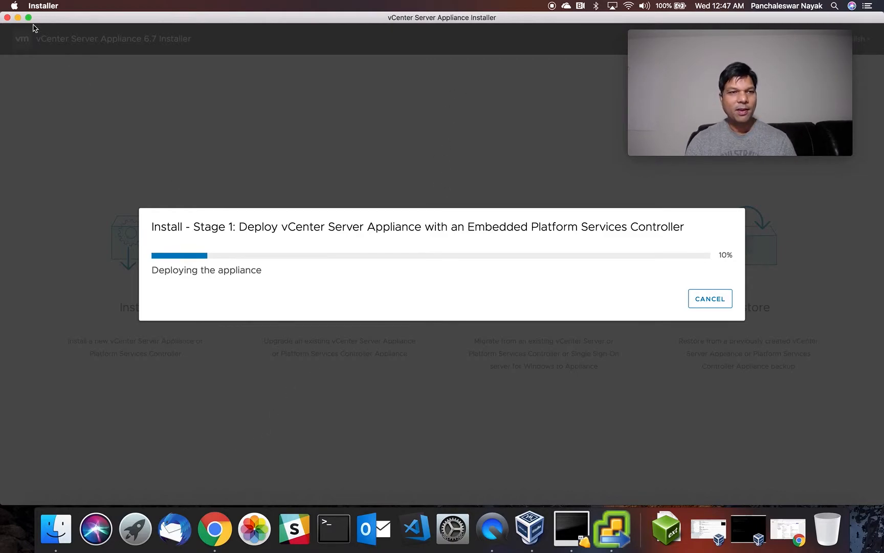
left_click(17, 18)
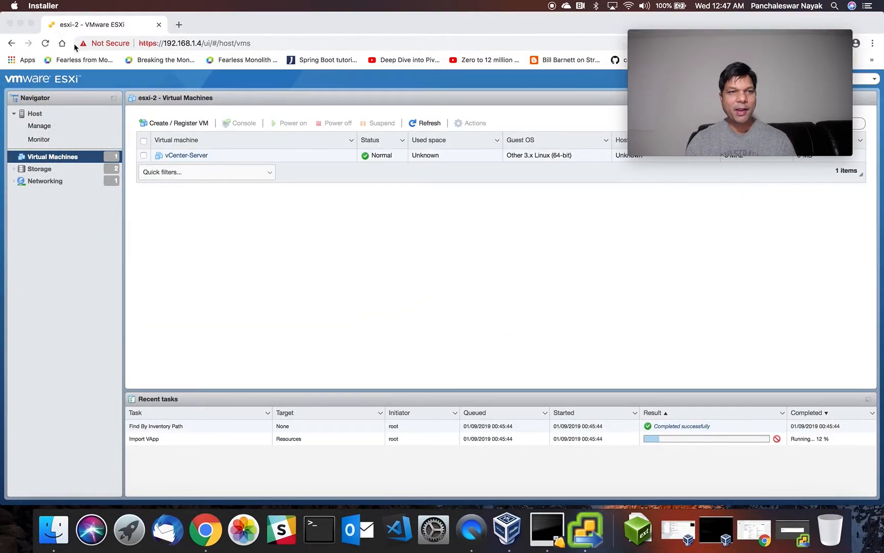
left_click(20, 24)
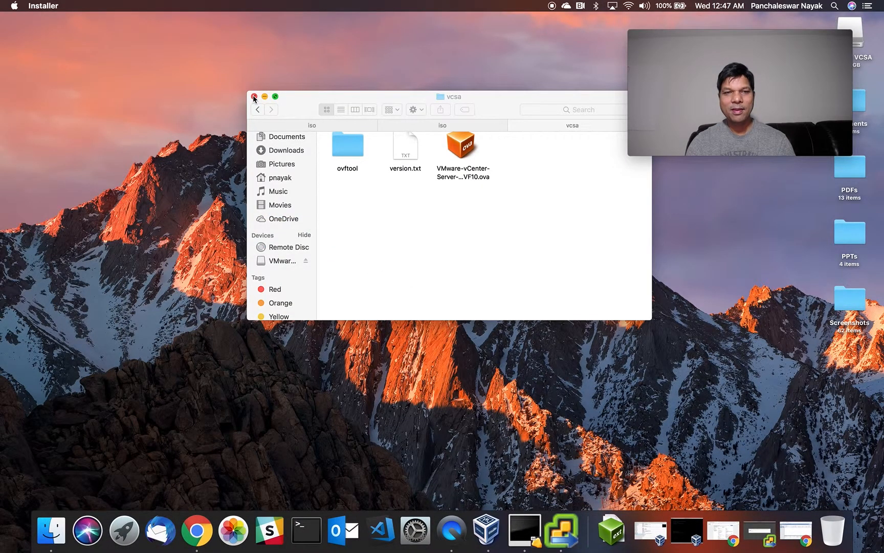
Close the vcsa Finder window and restore the installer's deployment progress from the Dock.
left_click(254, 96)
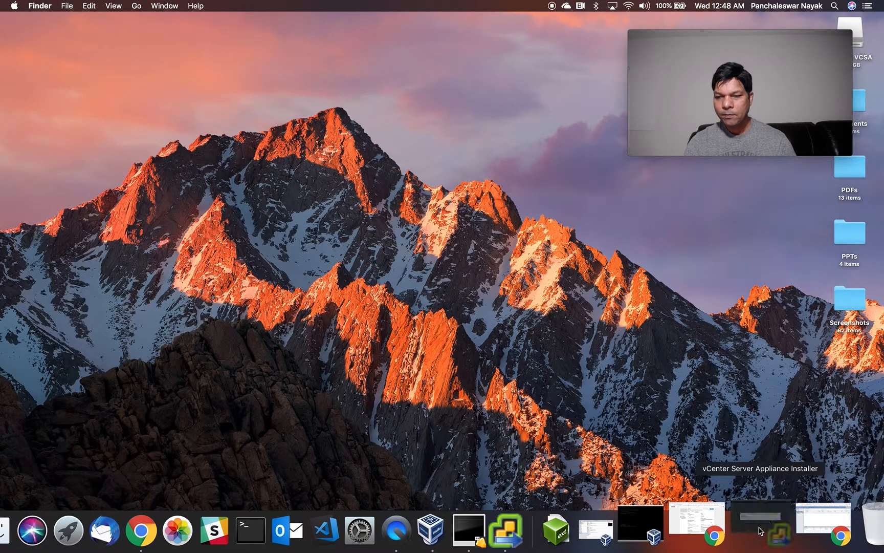
left_click(788, 525)
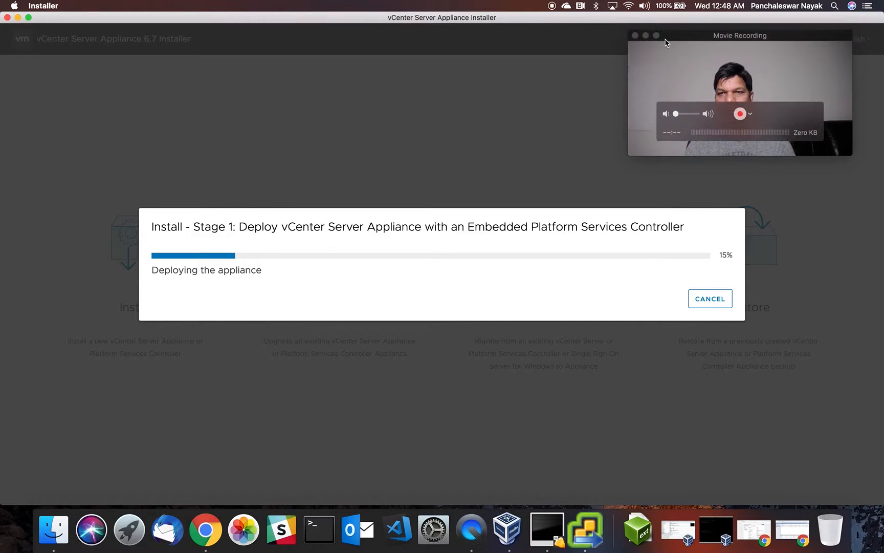
left_click(663, 43)
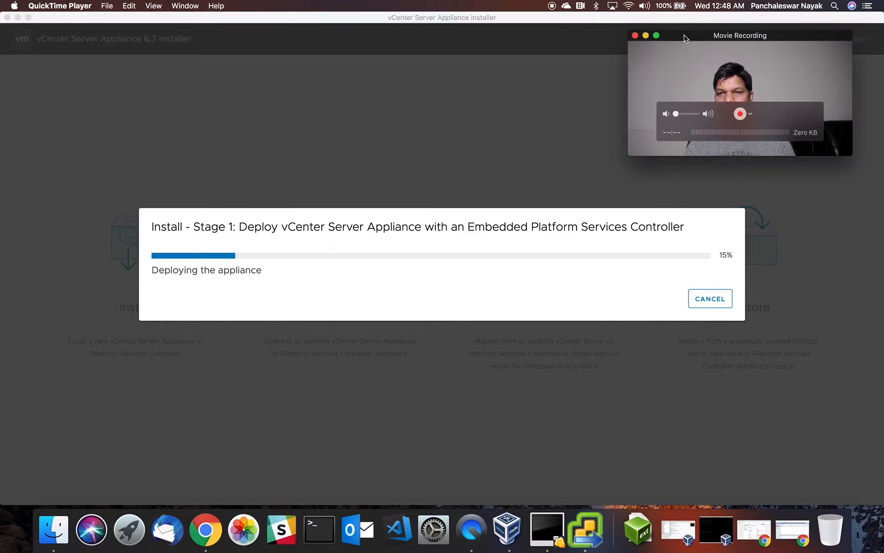
left_click(104, 8)
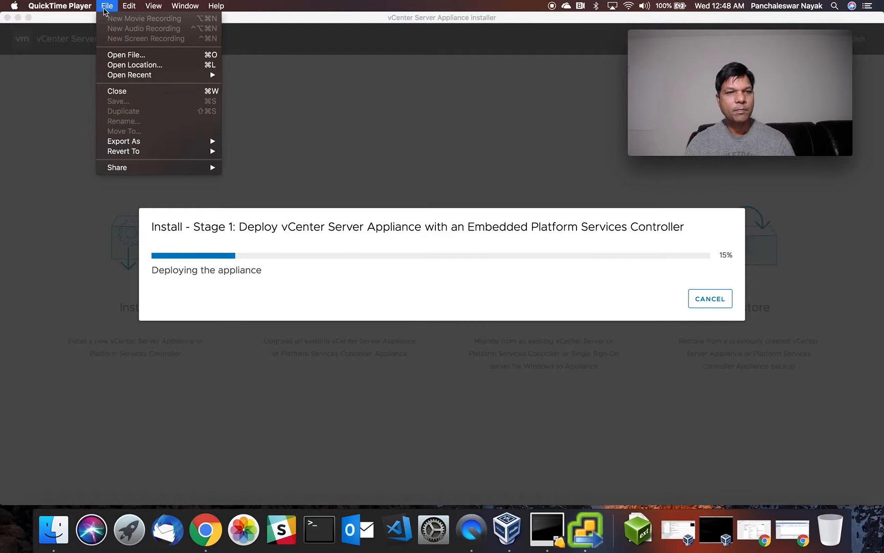
mouse_move(131, 6)
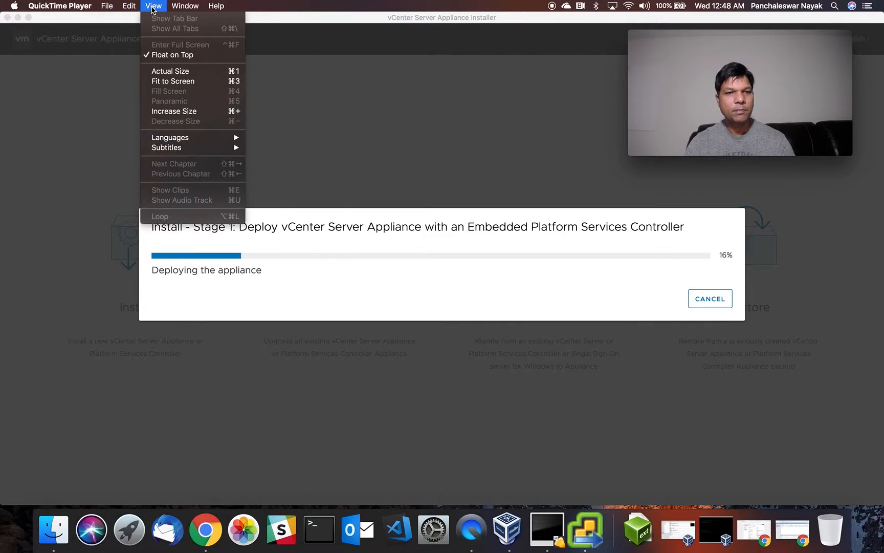
left_click(349, 149)
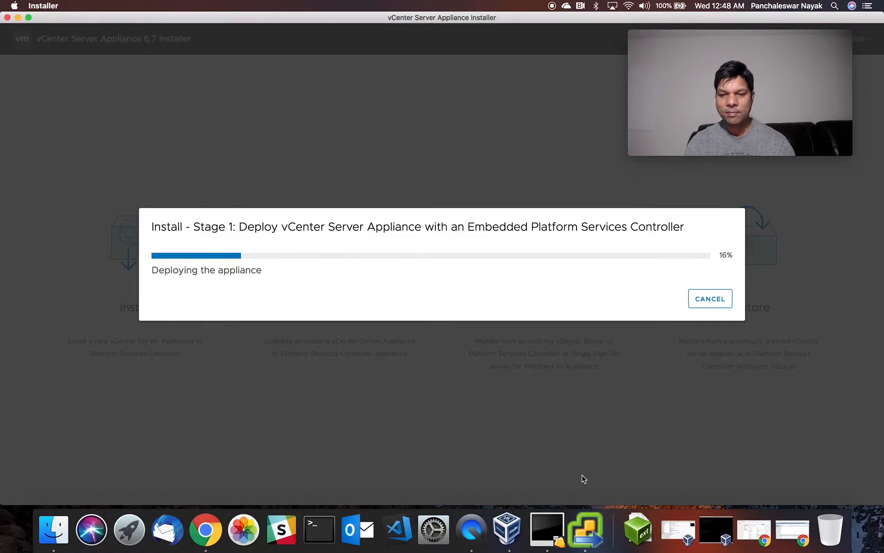
left_click(481, 527)
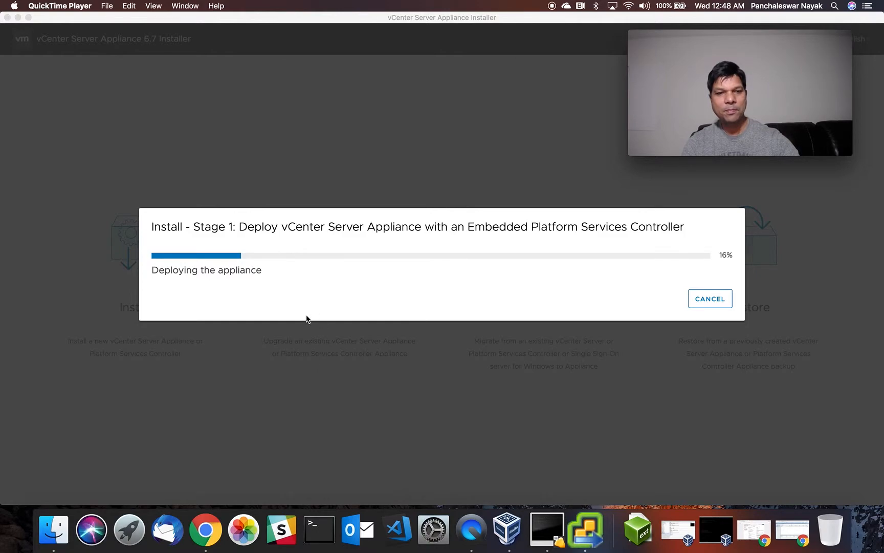
left_click(301, 342)
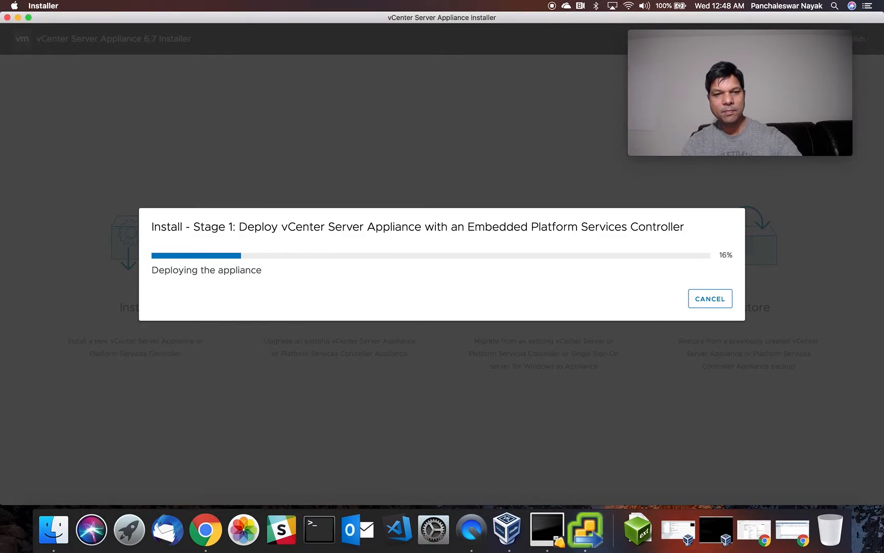
left_click(475, 523)
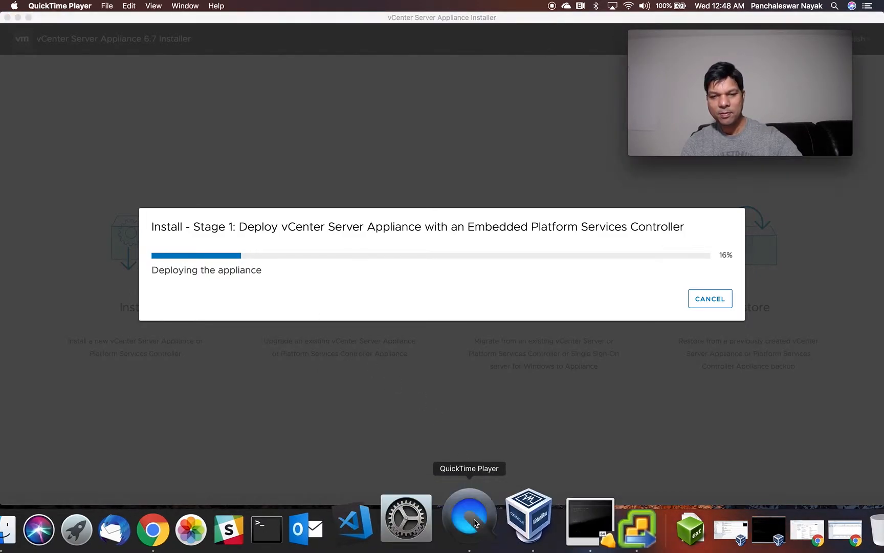
right_click(474, 523)
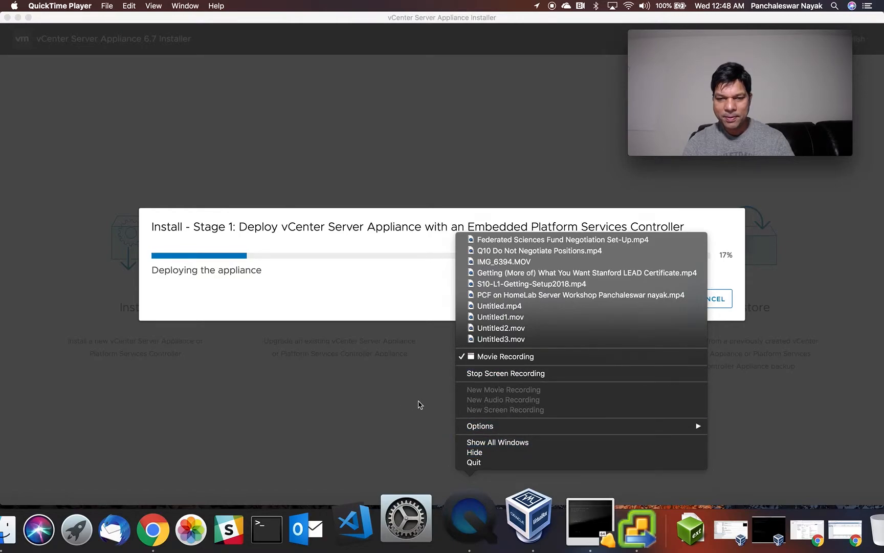
mouse_move(472, 429)
left_click(395, 411)
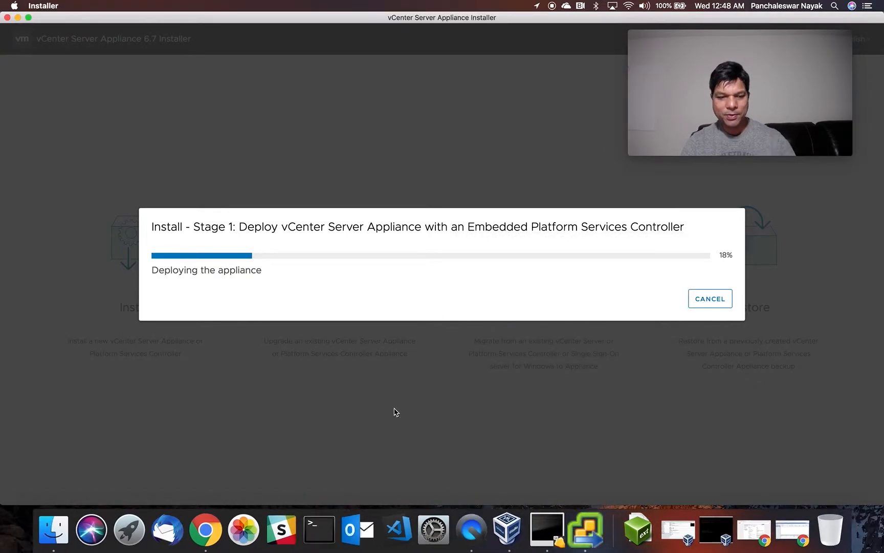